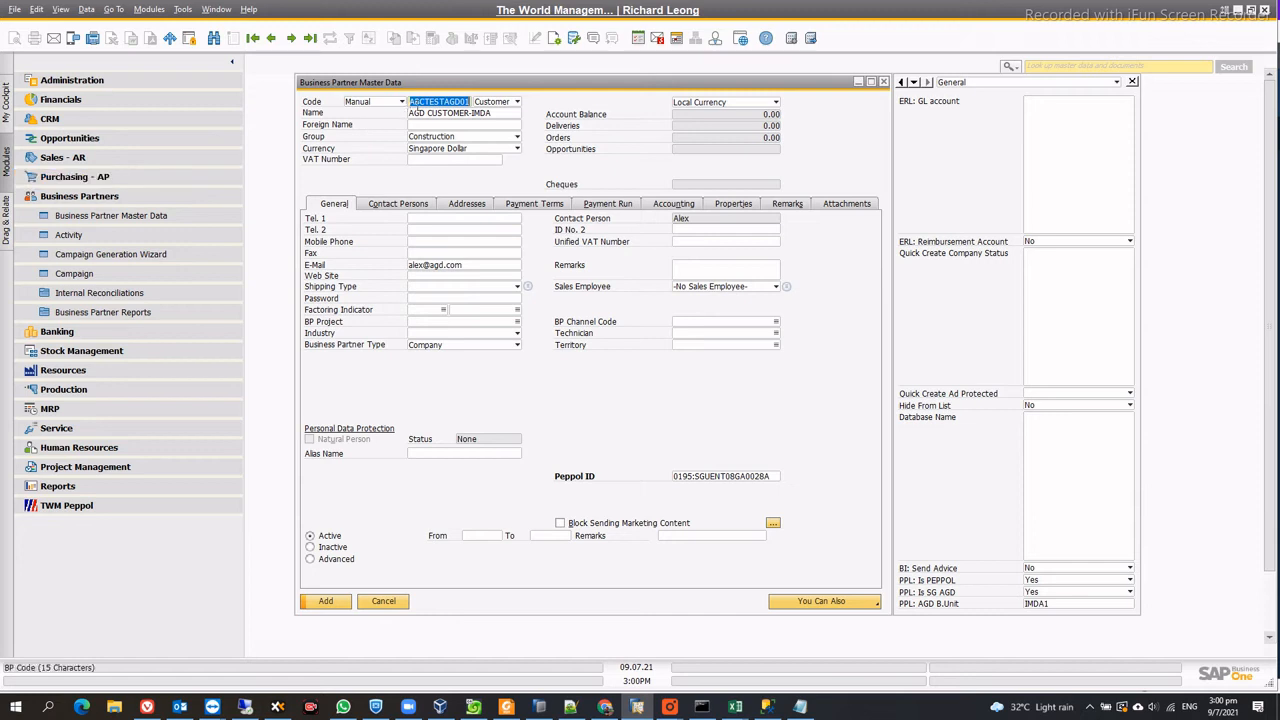
Prefix the new business partner's existing code with the letter C.
click(445, 103)
text(C)
key(Tab)
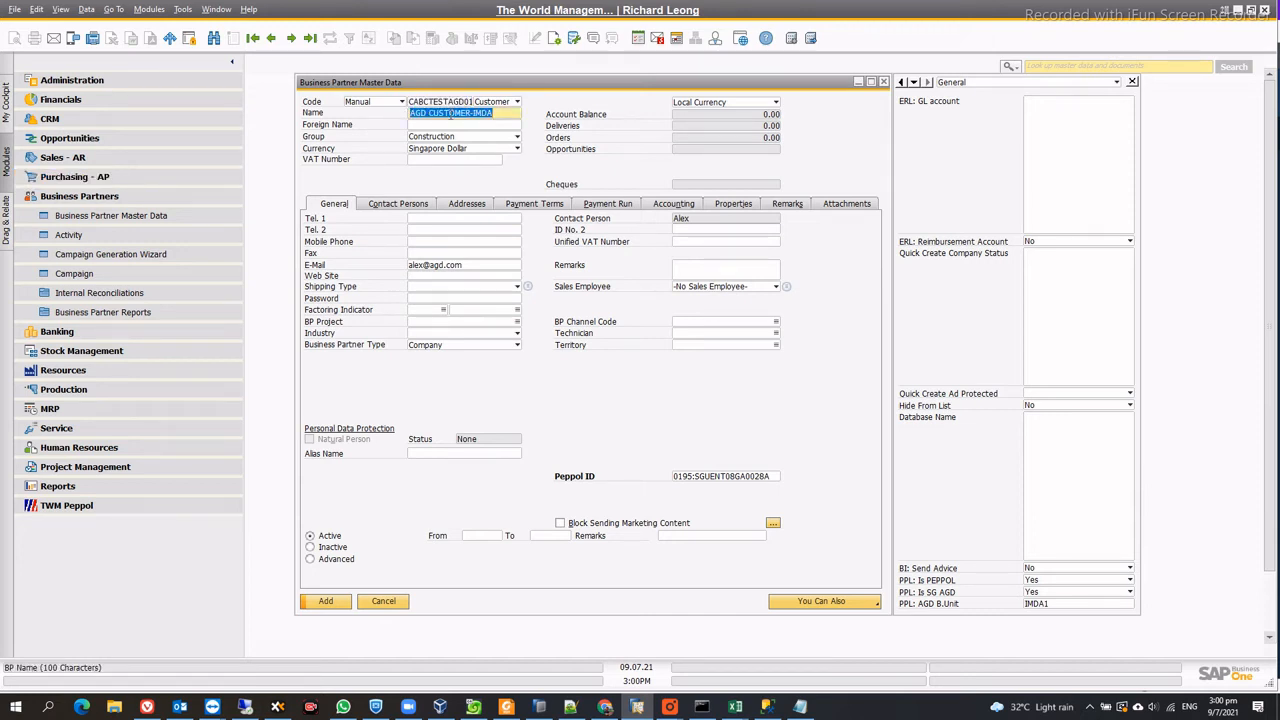
Check the partner's Peppol ID, PPL: Is SG AGD setting, AGD B.Unit, e-mail and contact person details.
double_click(741, 477)
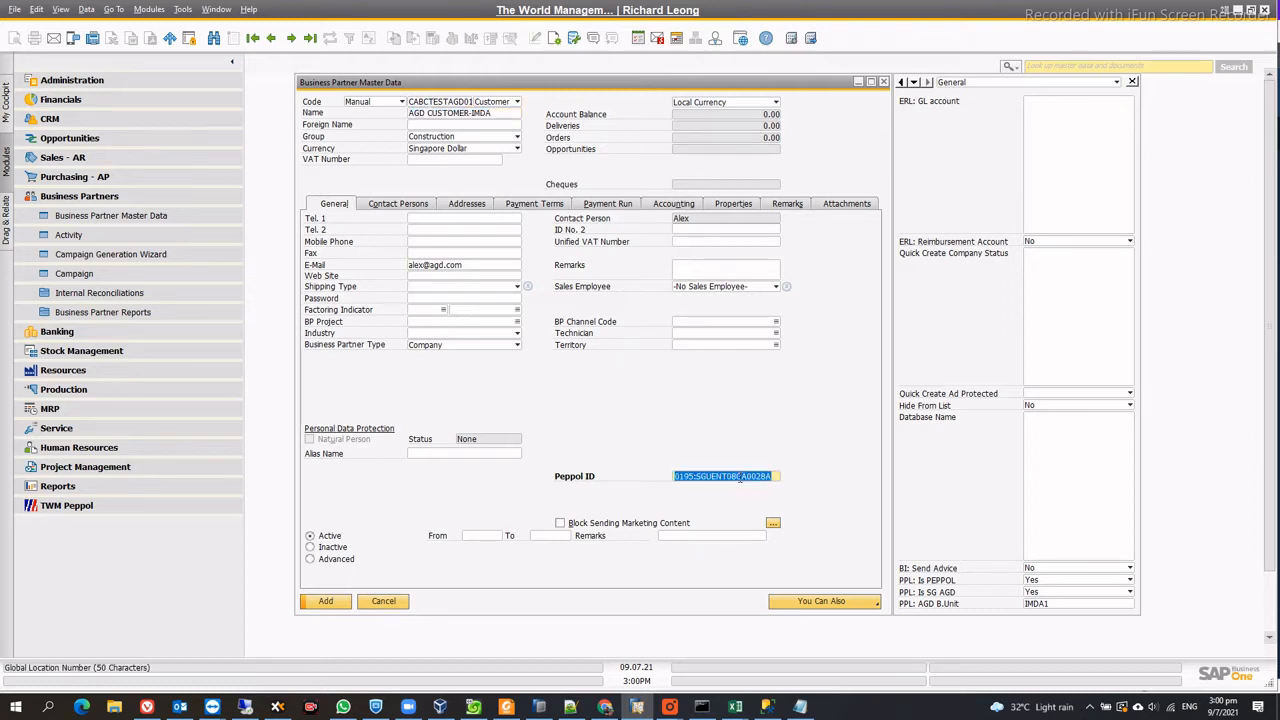
click(1052, 593)
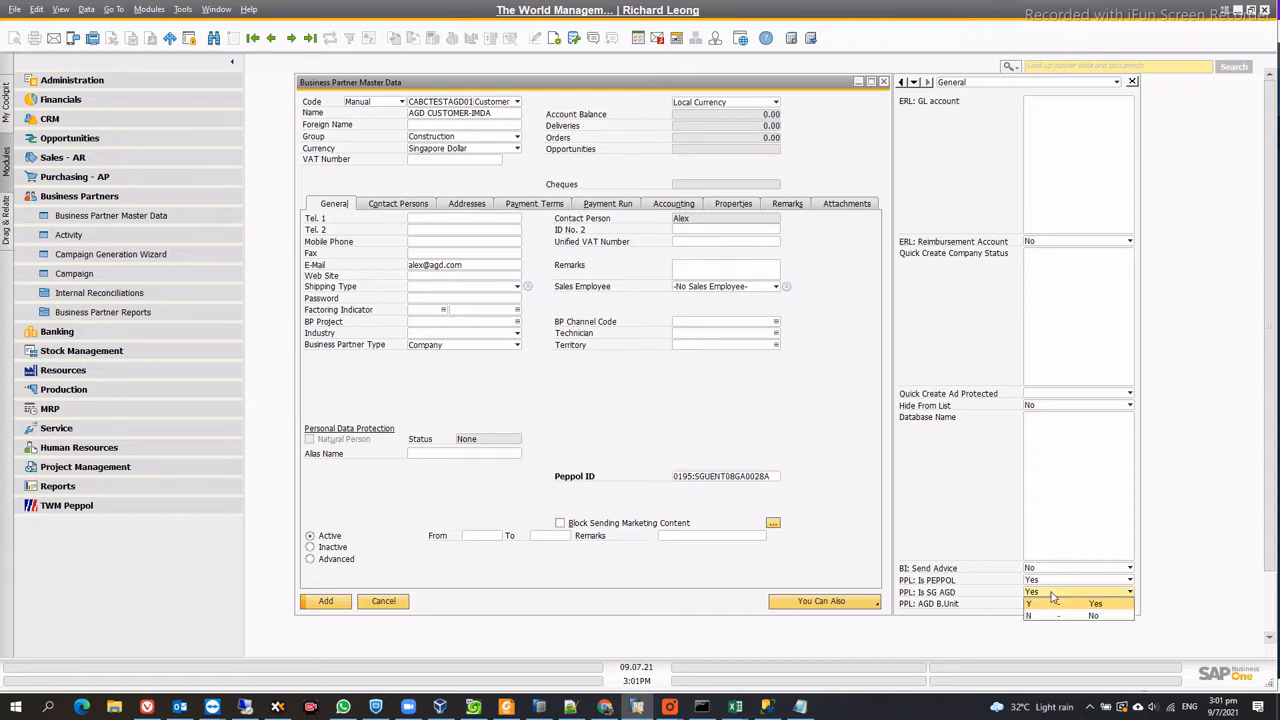
click(1052, 595)
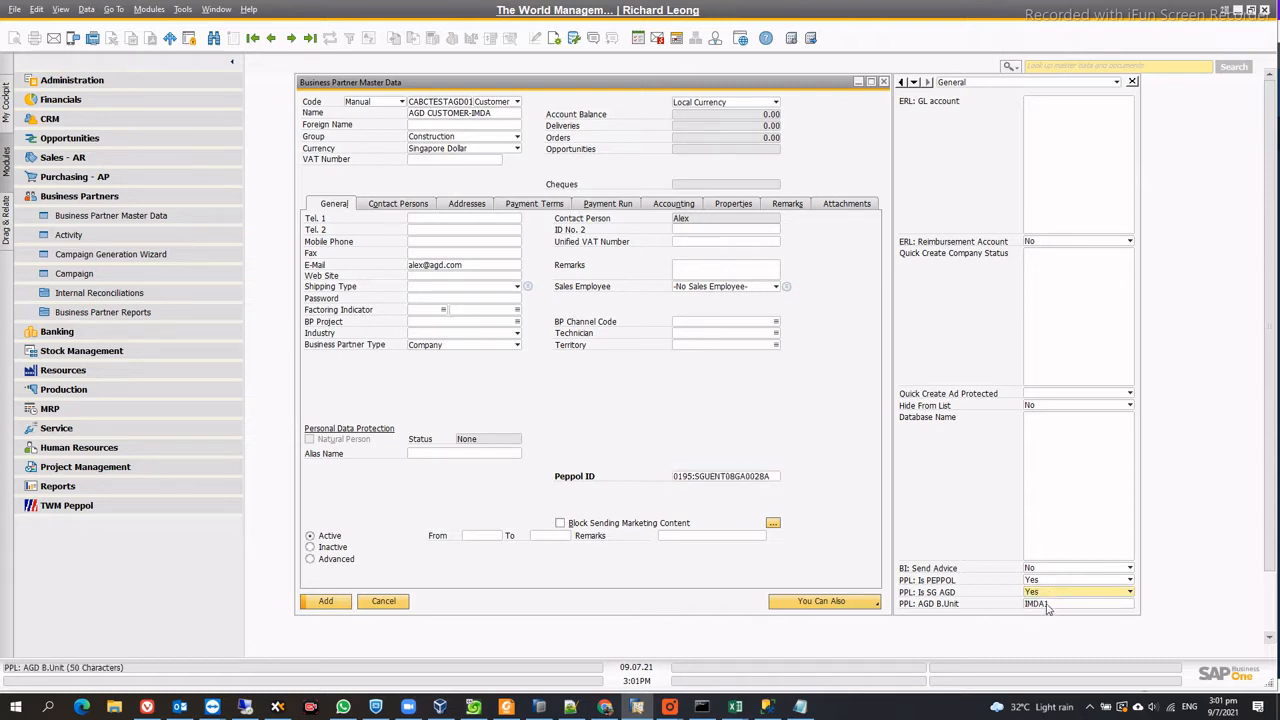
double_click(1048, 606)
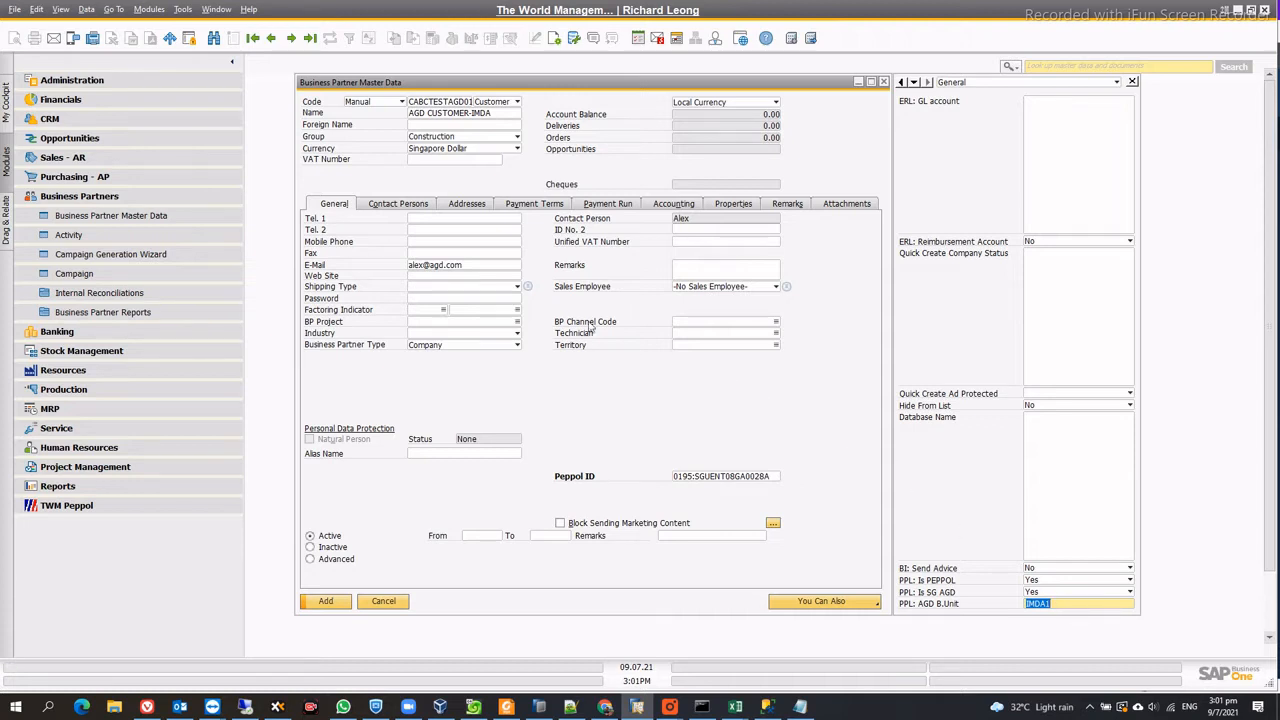
double_click(466, 266)
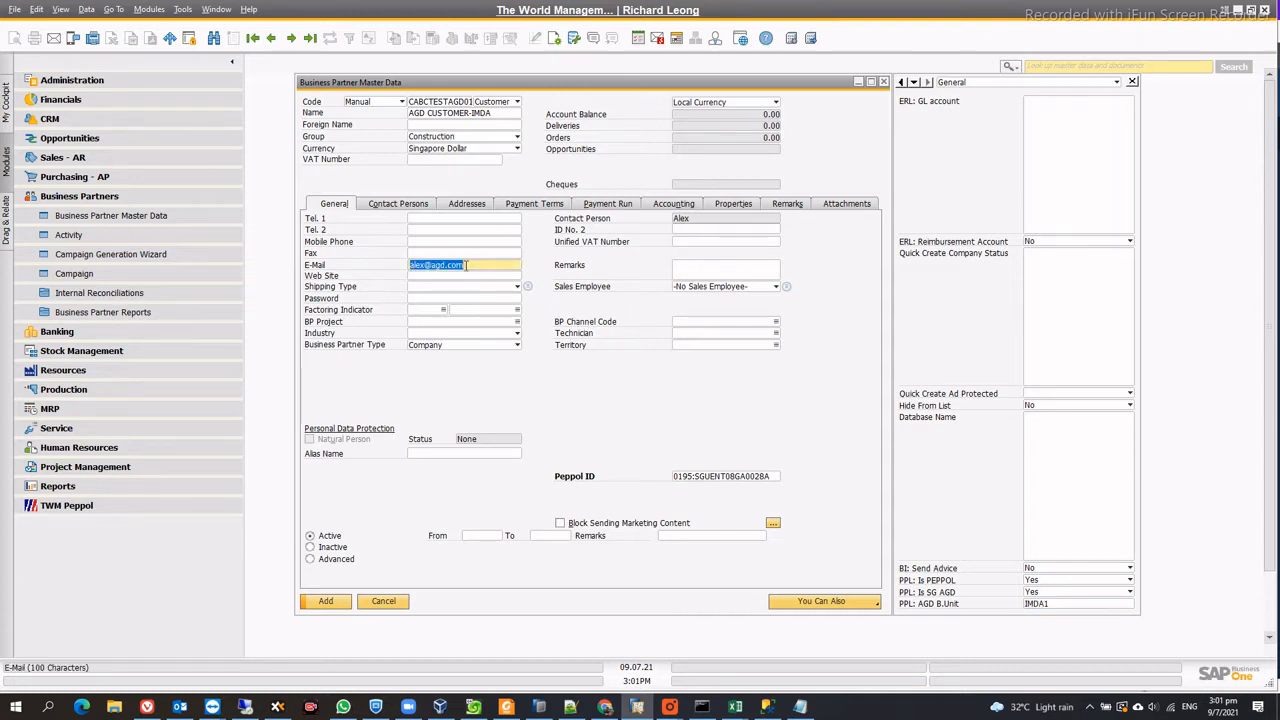
click(415, 204)
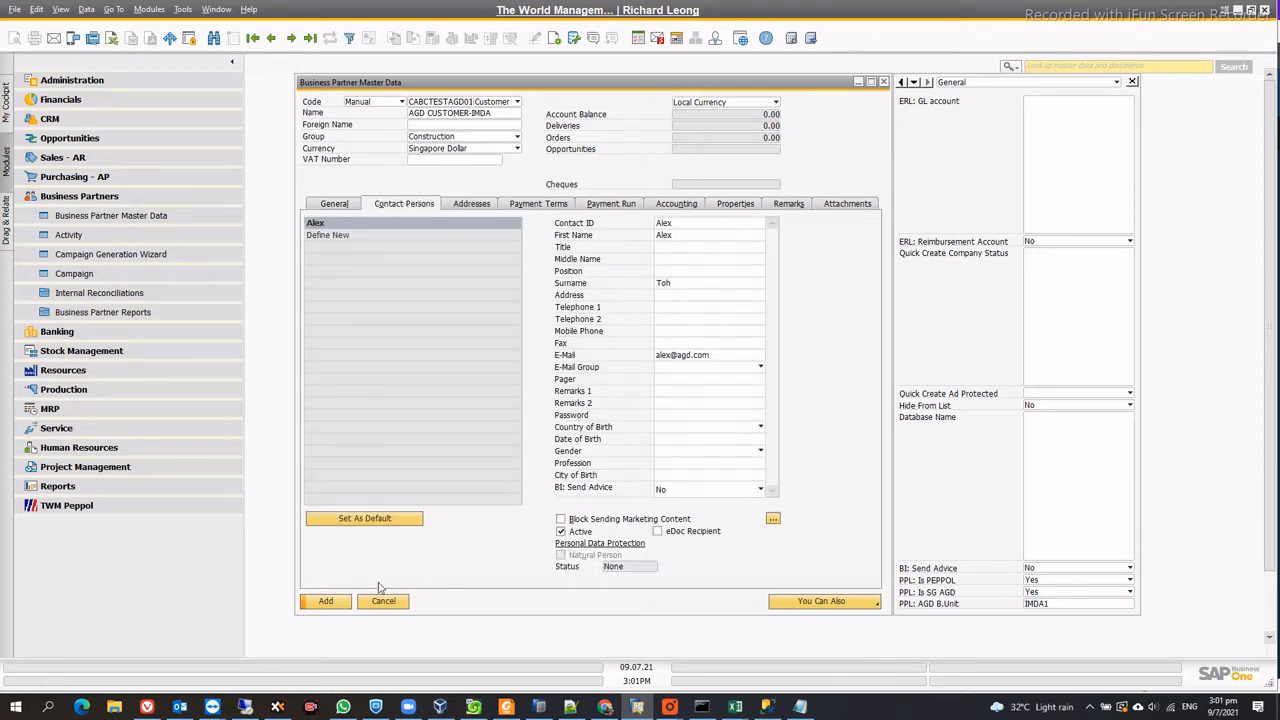
Add the business partner record and close the master data form.
click(326, 601)
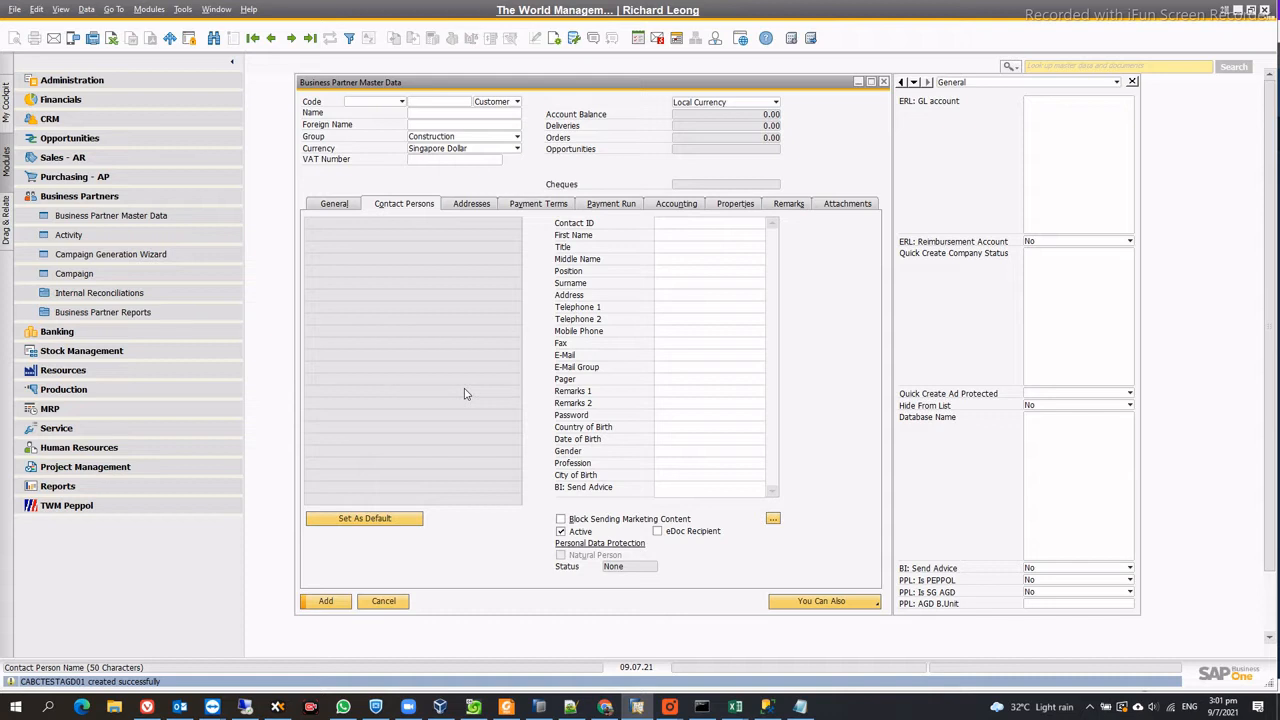
click(393, 604)
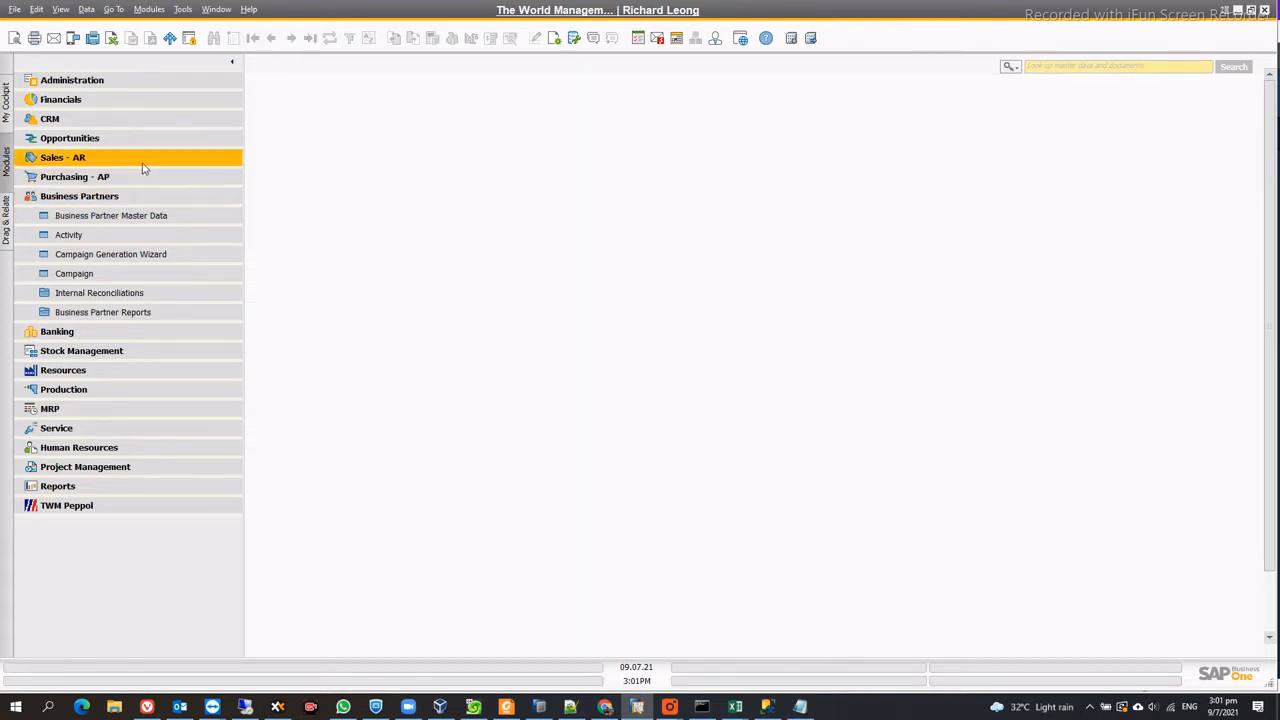
Start a new AR Invoice for the newly added AGD CUSTOMER-IMDA, found by searching the name for "agd".
click(143, 165)
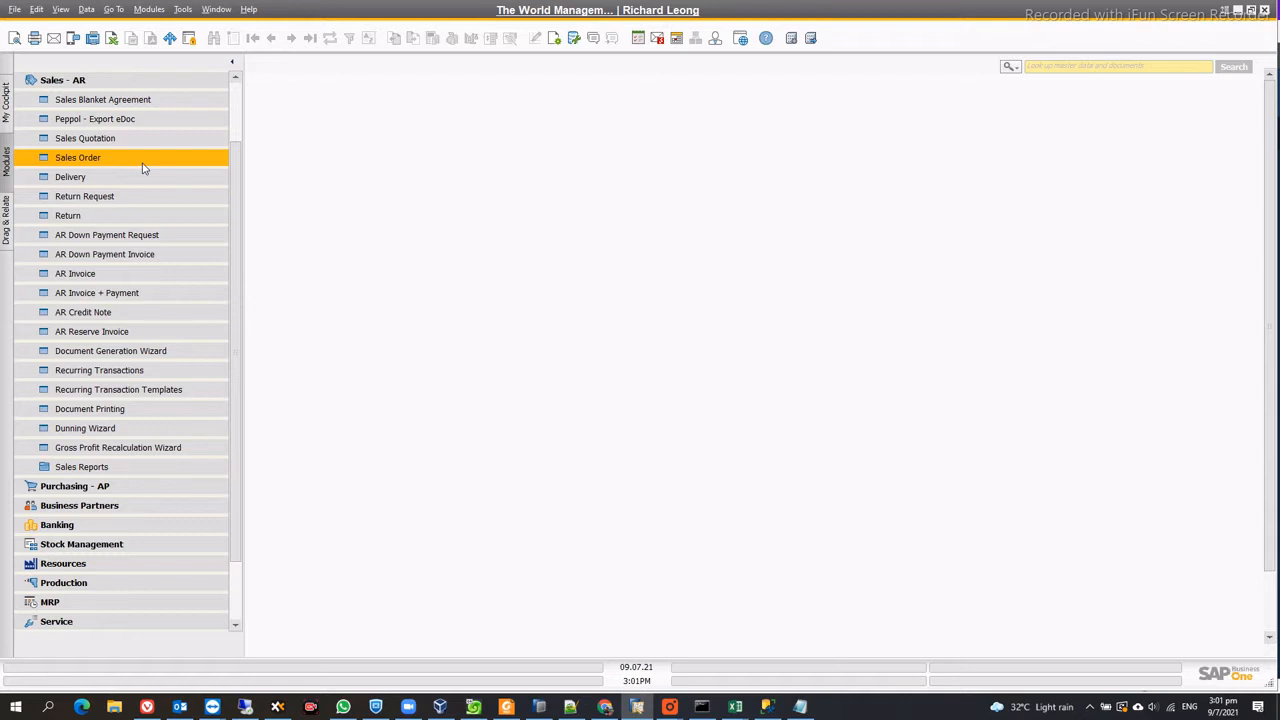
click(127, 275)
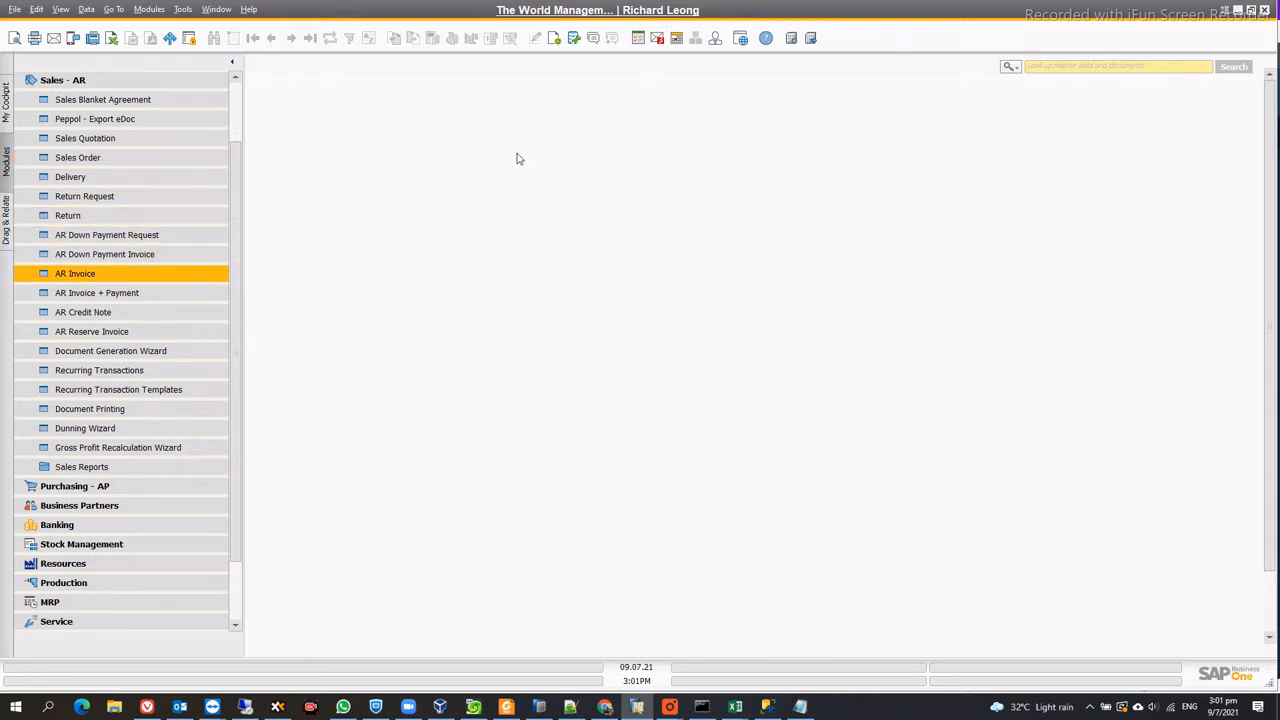
click(386, 124)
text(agd)
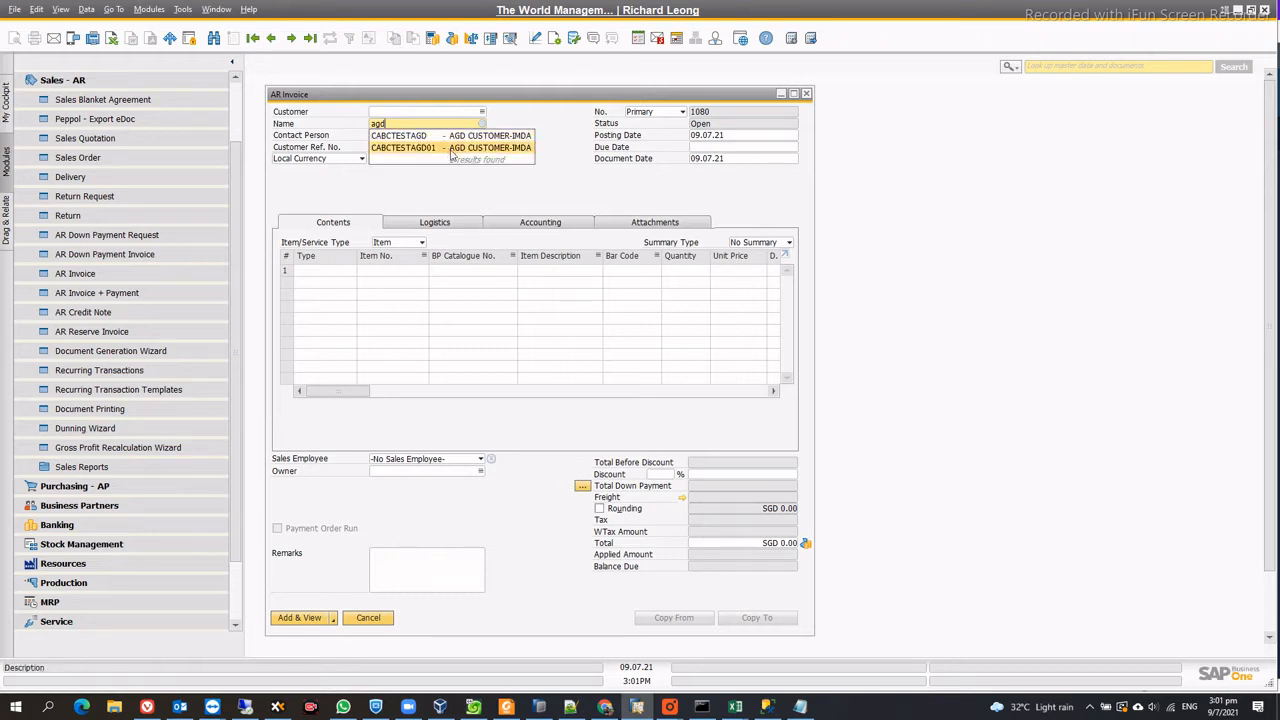
click(452, 148)
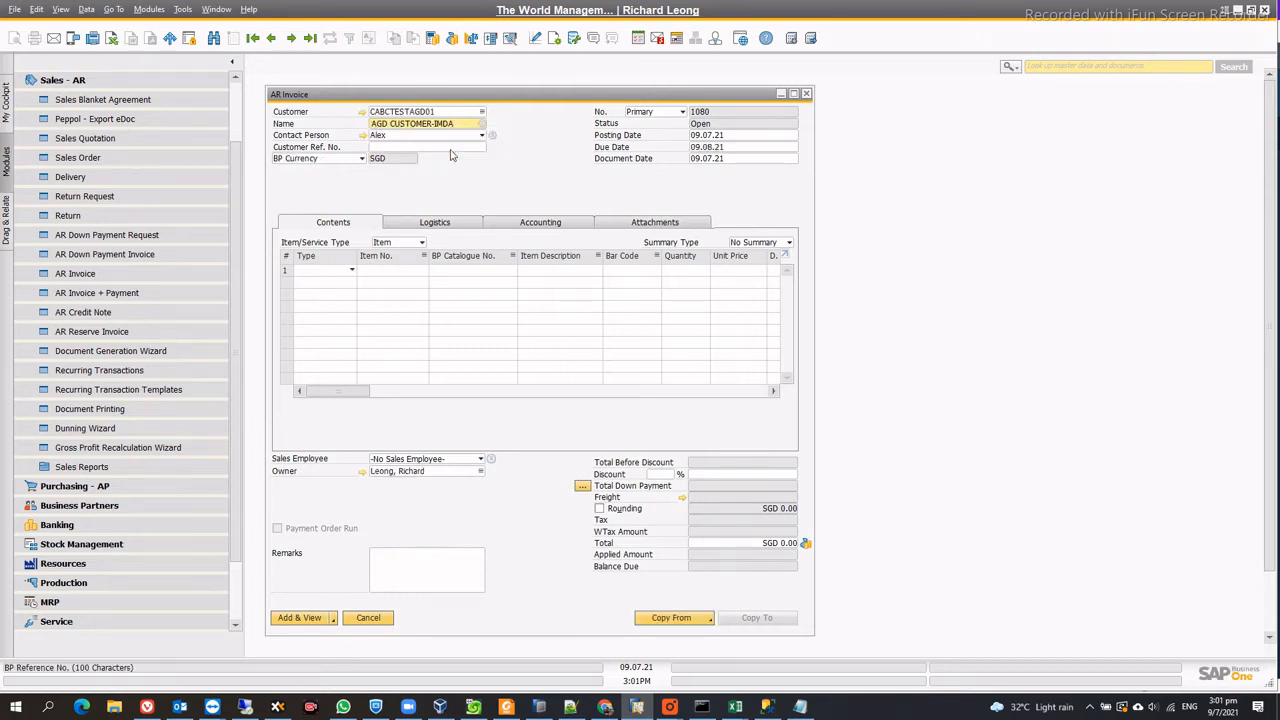
Set the invoice's Customer Ref. No. to "customer po" and its Remarks to "description".
click(447, 149)
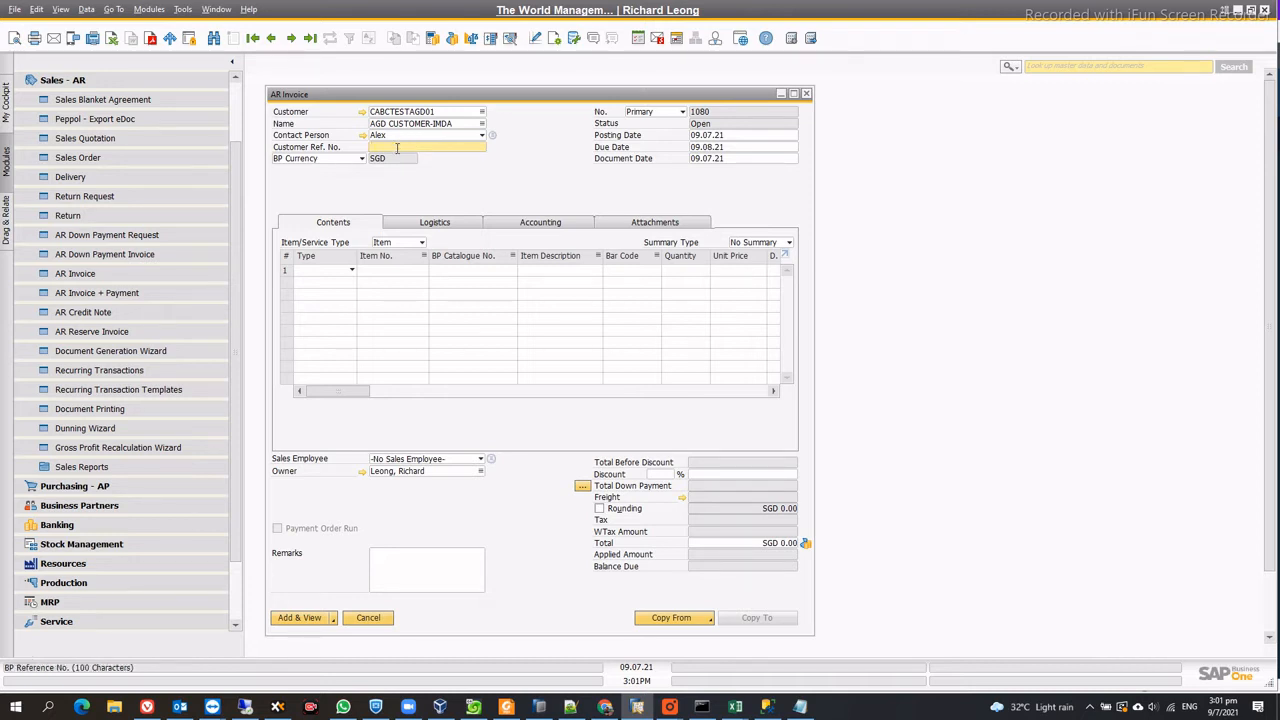
text(customer po)
click(432, 577)
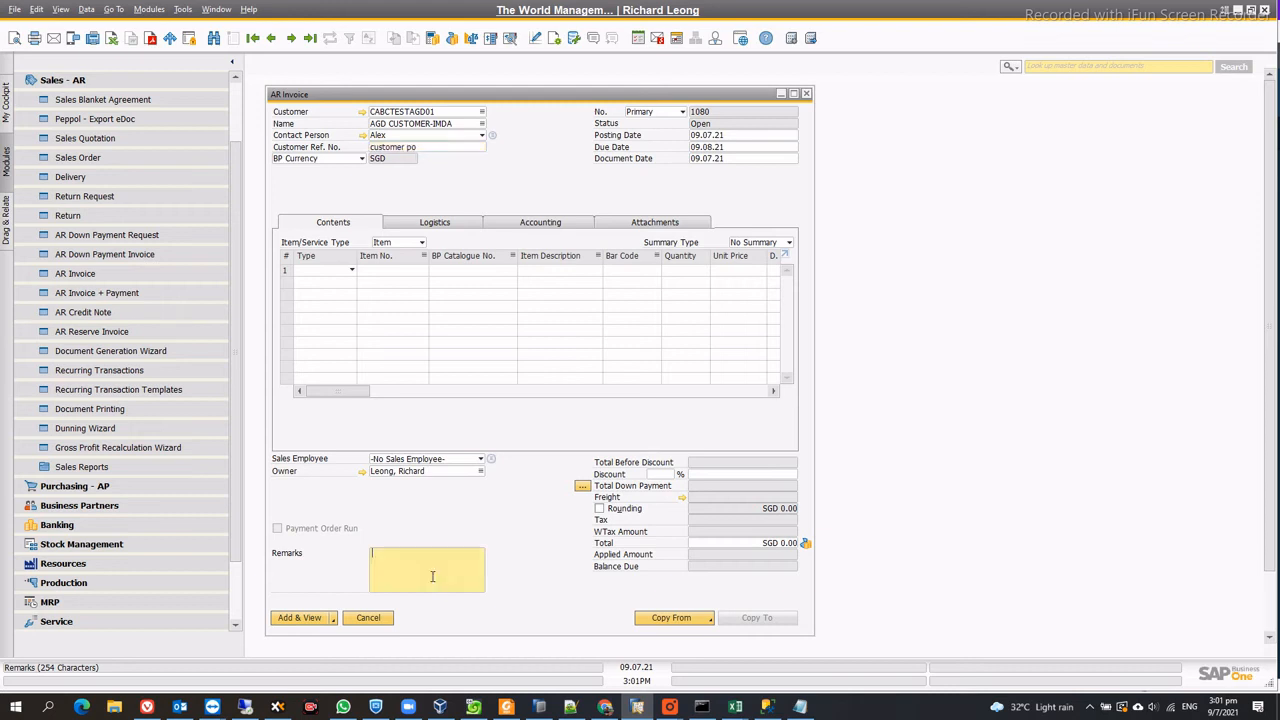
text(description)
Look up items matching "peppol1" and add PEPPOL10 Yellow Pen and PEPPOL11 Green Pen as invoice lines.
click(393, 270)
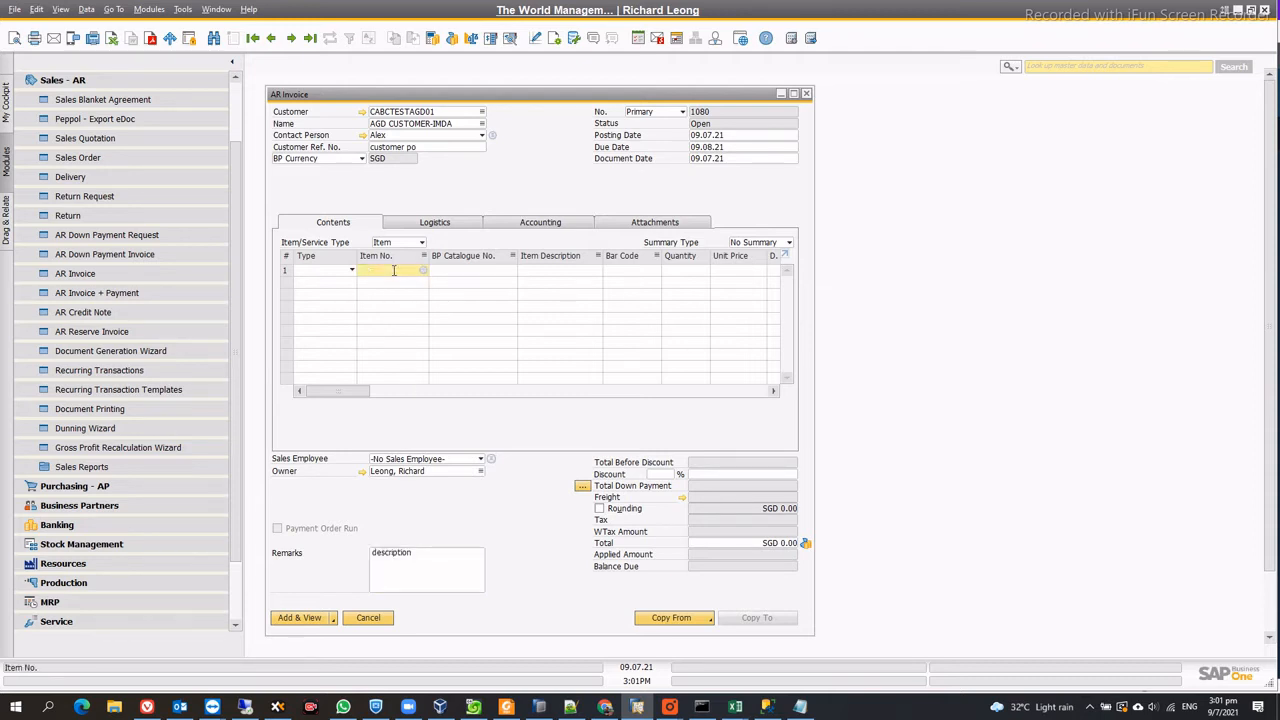
text(peppol1)
key(Tab)
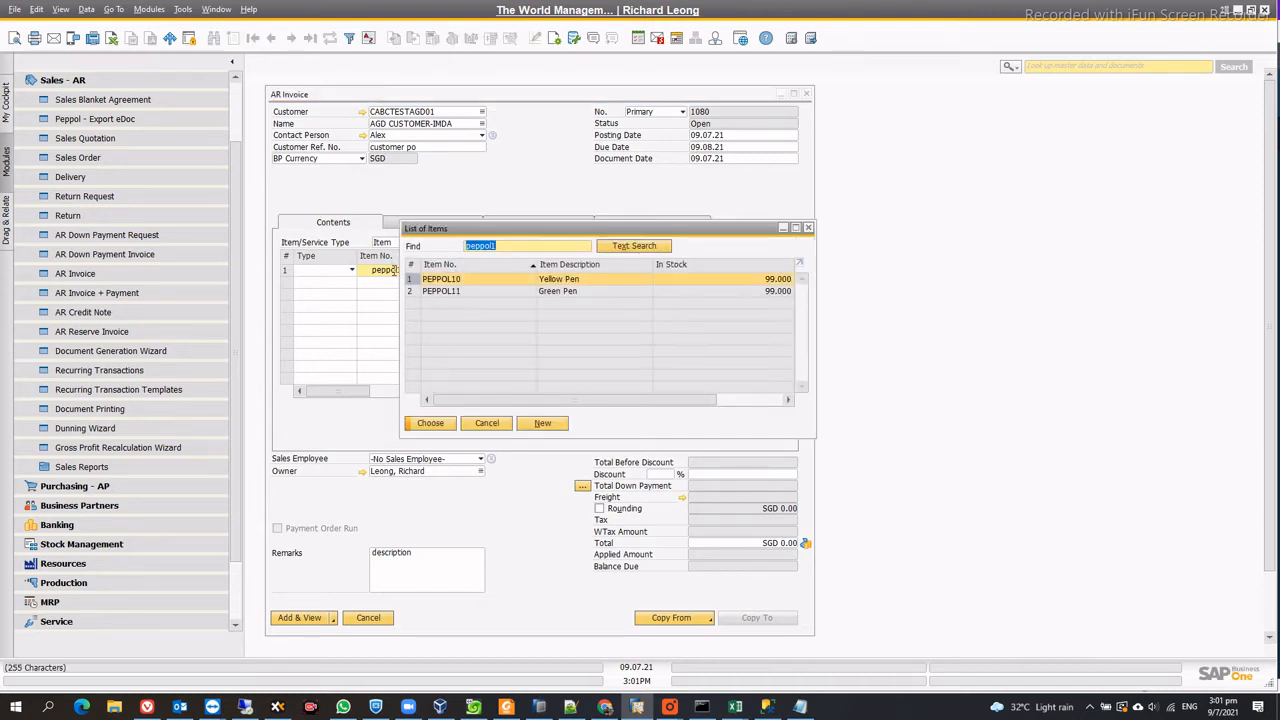
ctrl+click(510, 293)
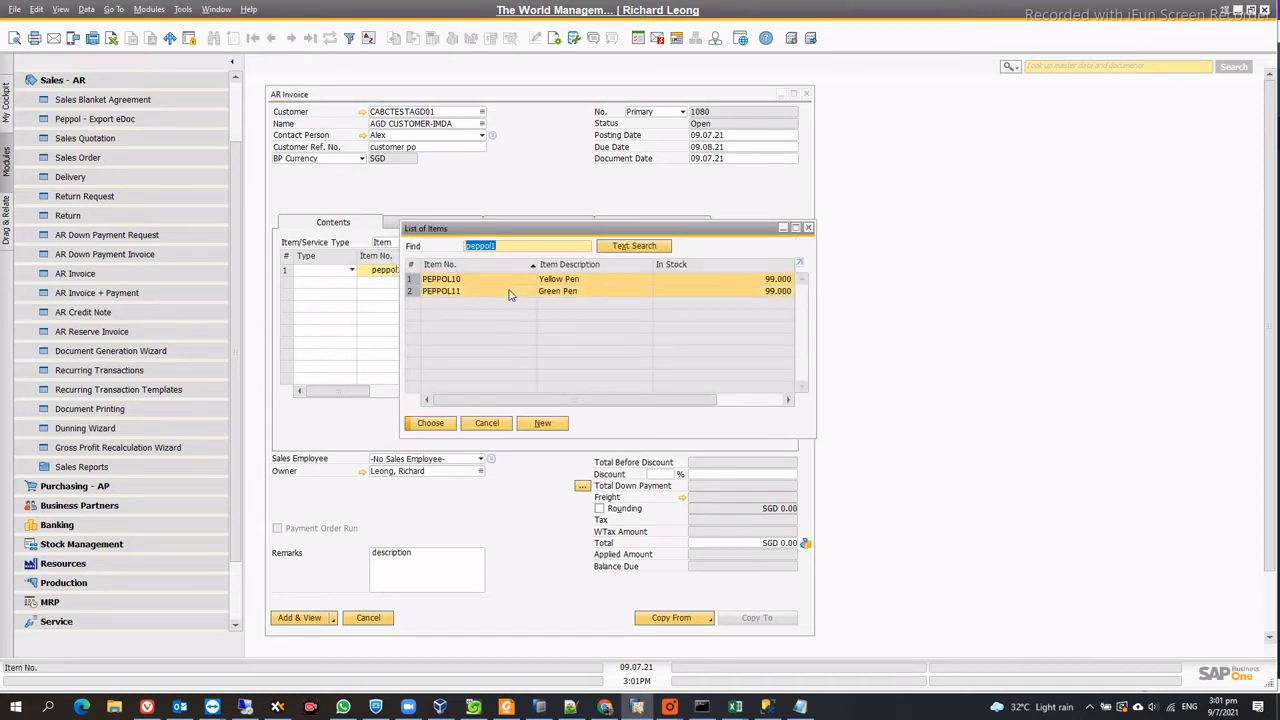
click(433, 425)
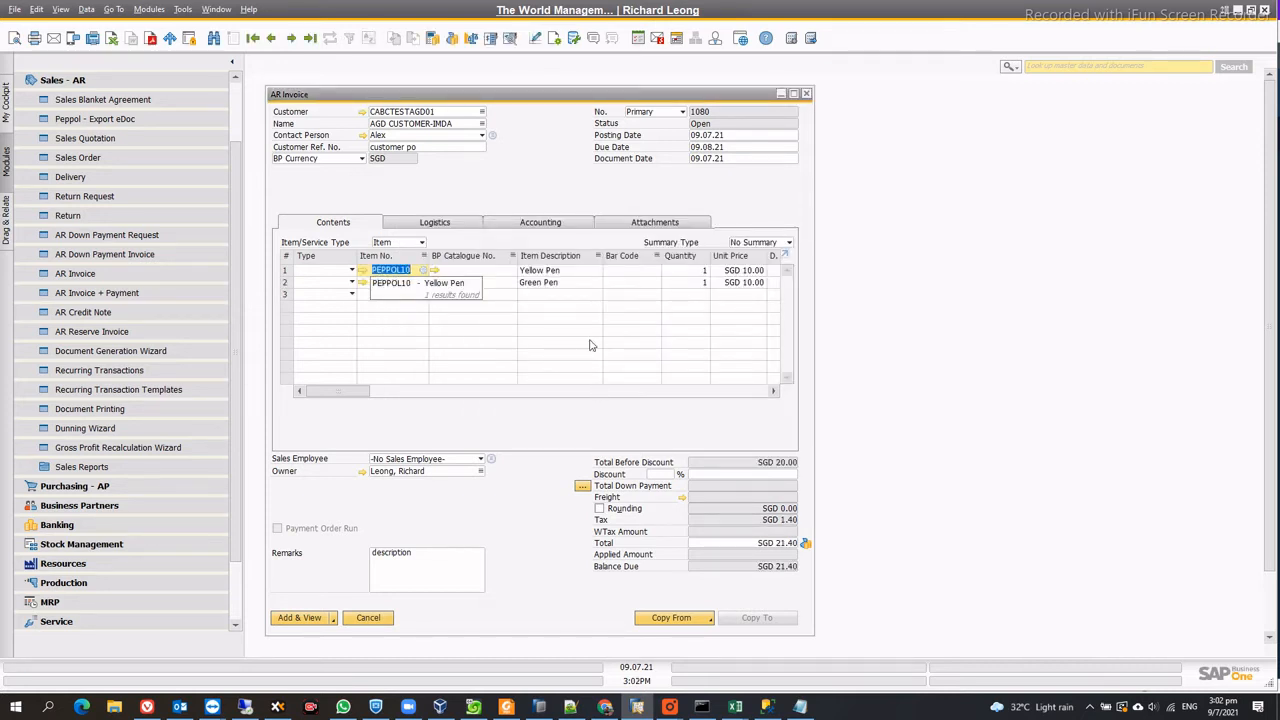
Set the invoice's payment terms to Net 30 in its accounting details.
click(535, 227)
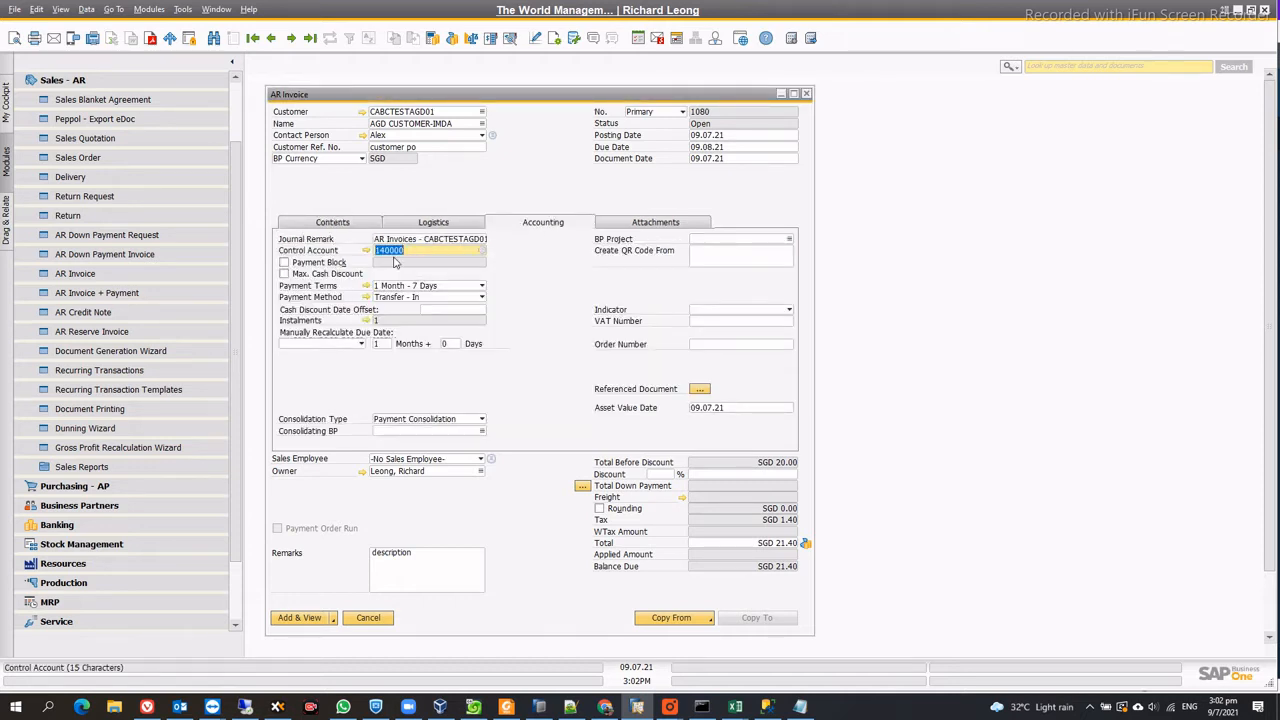
click(382, 288)
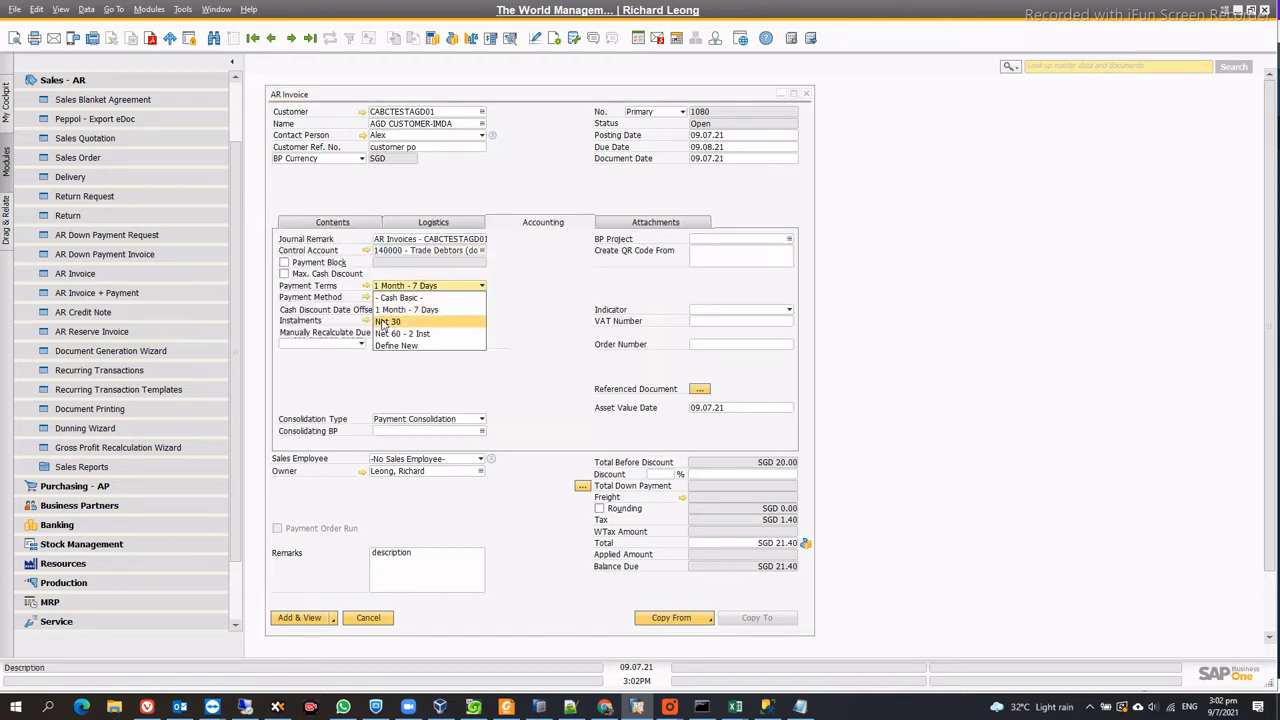
click(383, 322)
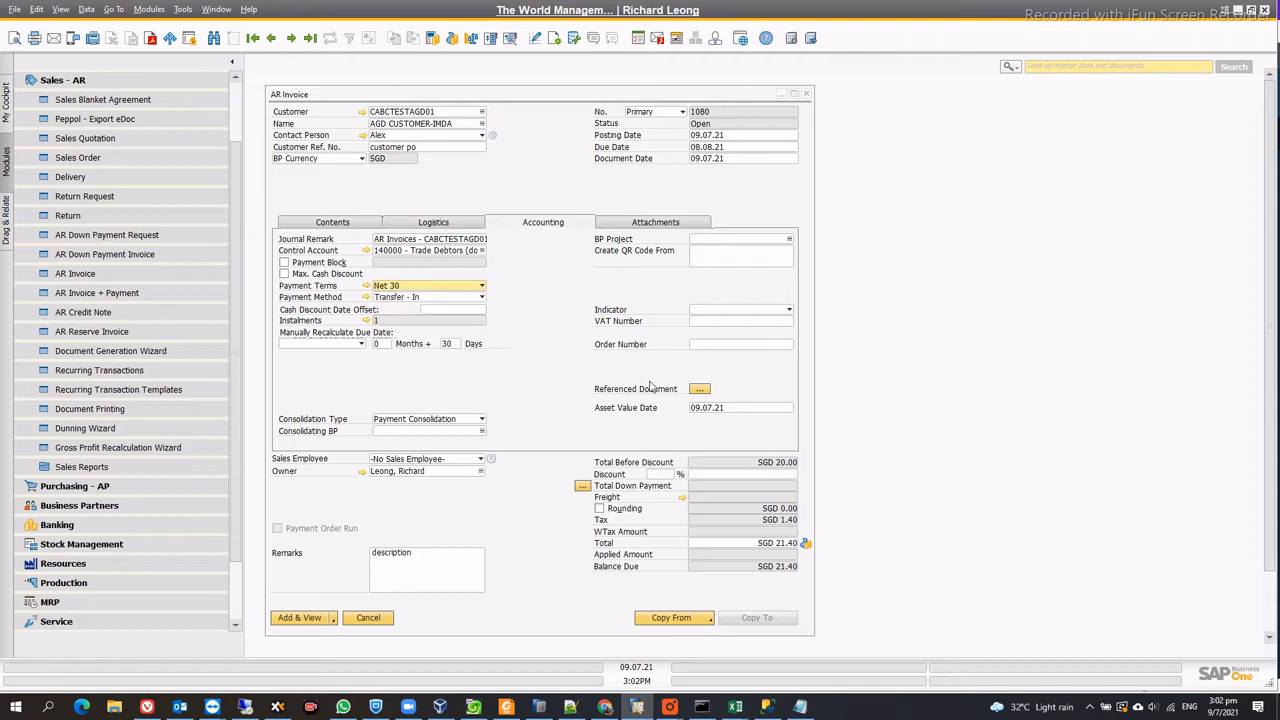
Return to the invoice's line contents and add the invoice, accepting that it becomes unchangeable.
click(351, 223)
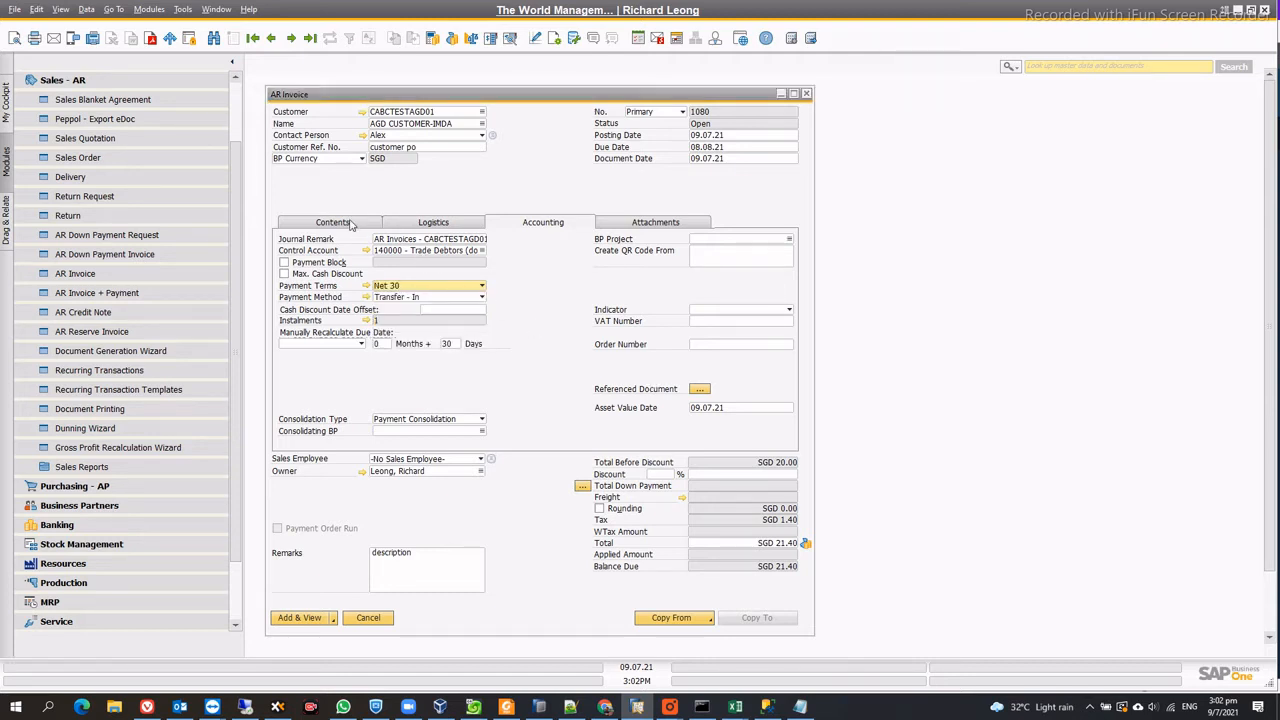
click(292, 621)
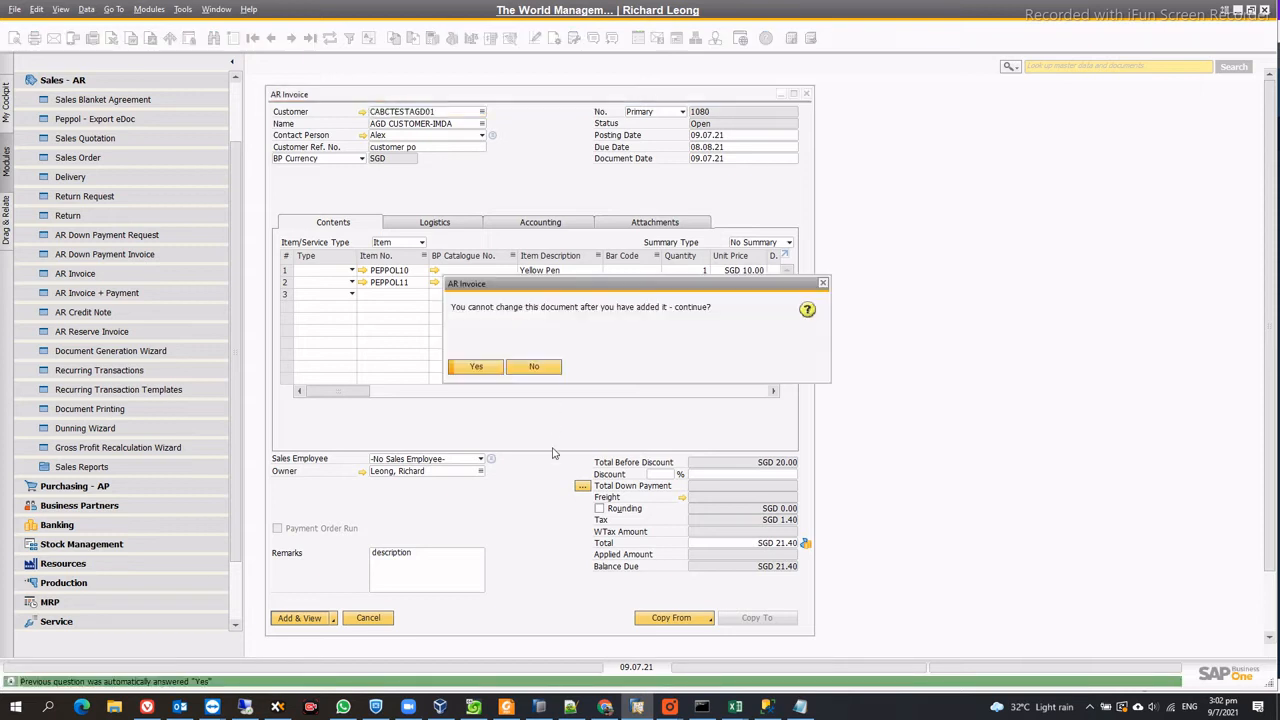
click(477, 367)
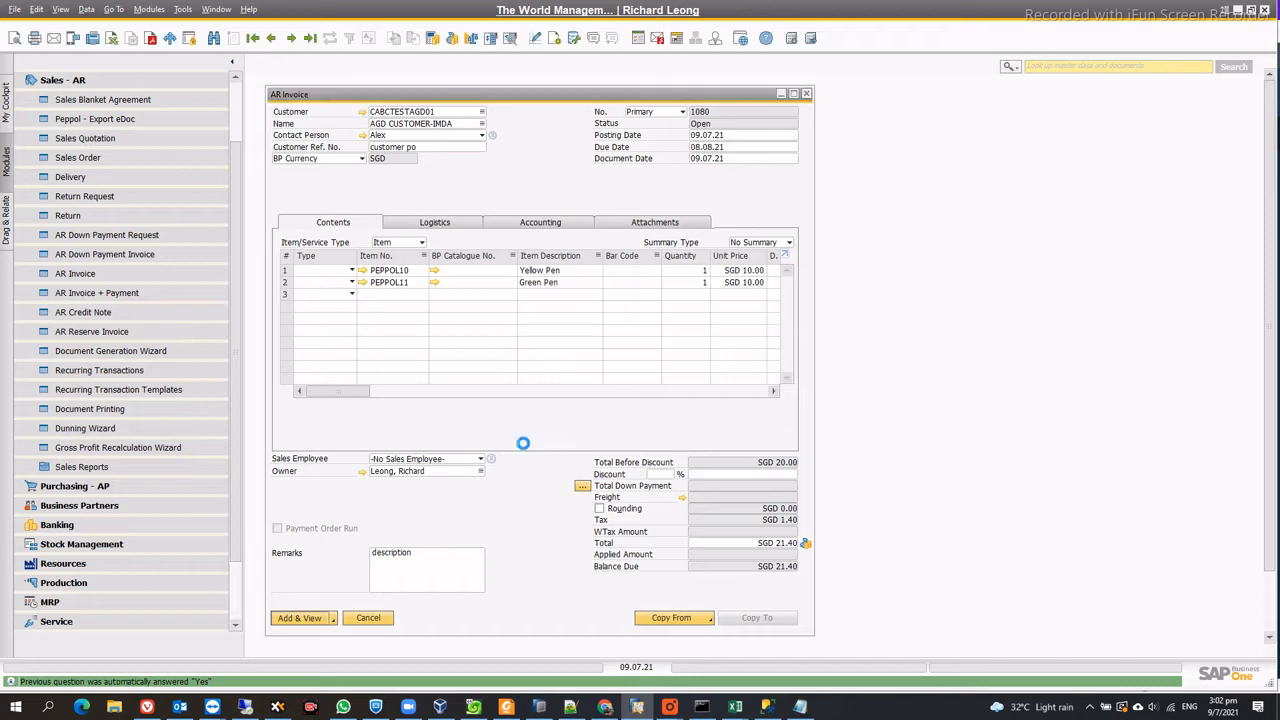
Switch to Foxit Reader and examine the e-invoice field requirements for Singapore government agencies in the InvoiceNow submission guide, pages 5 to 7.
click(507, 707)
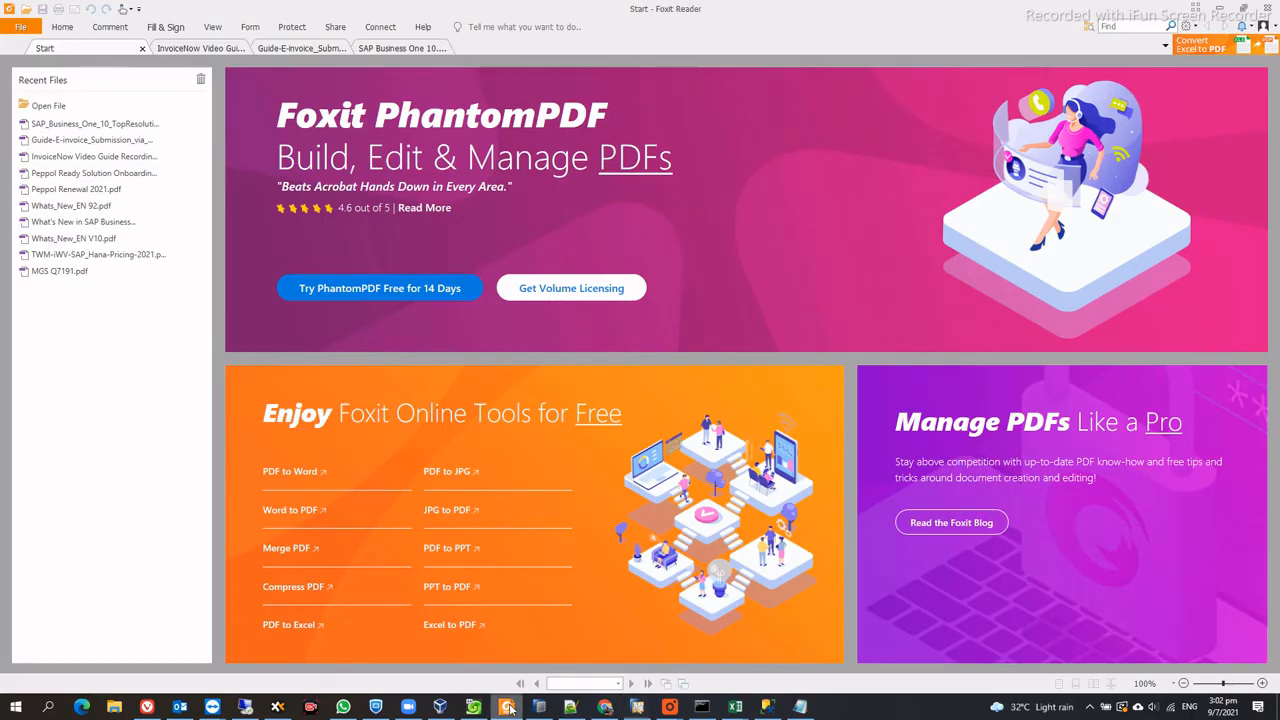
click(299, 49)
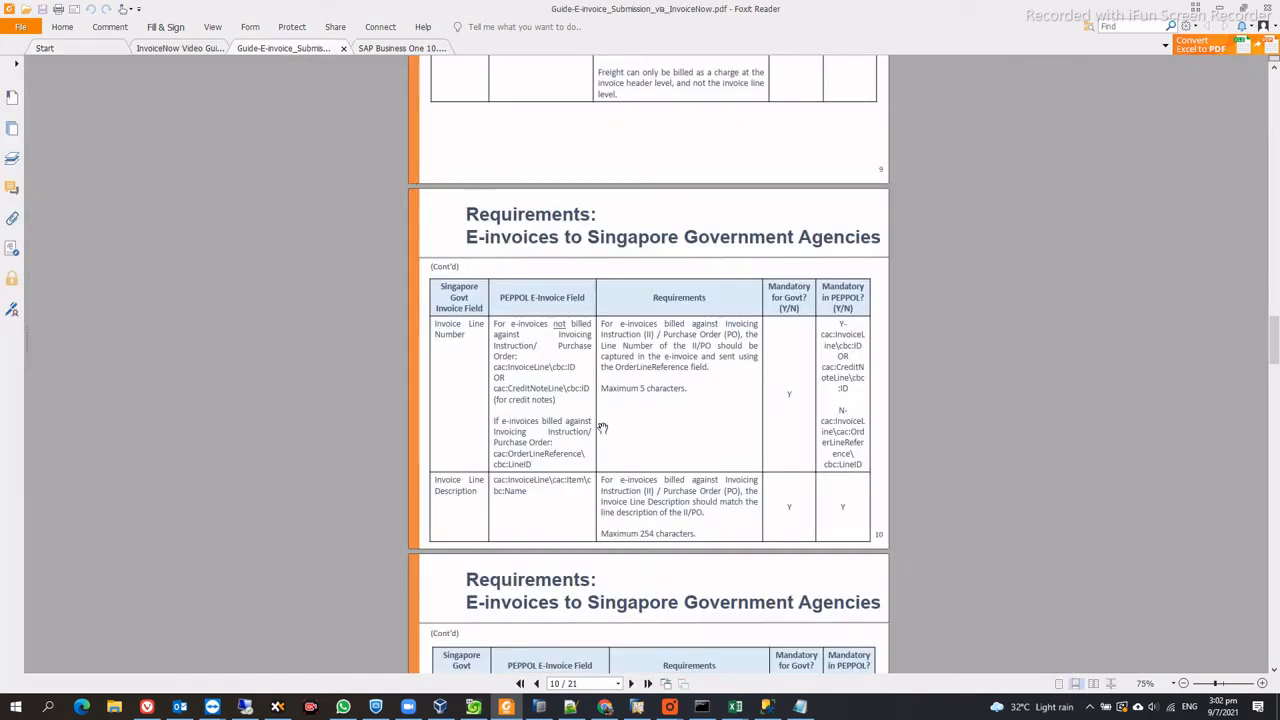
scroll(601, 427, up, 15)
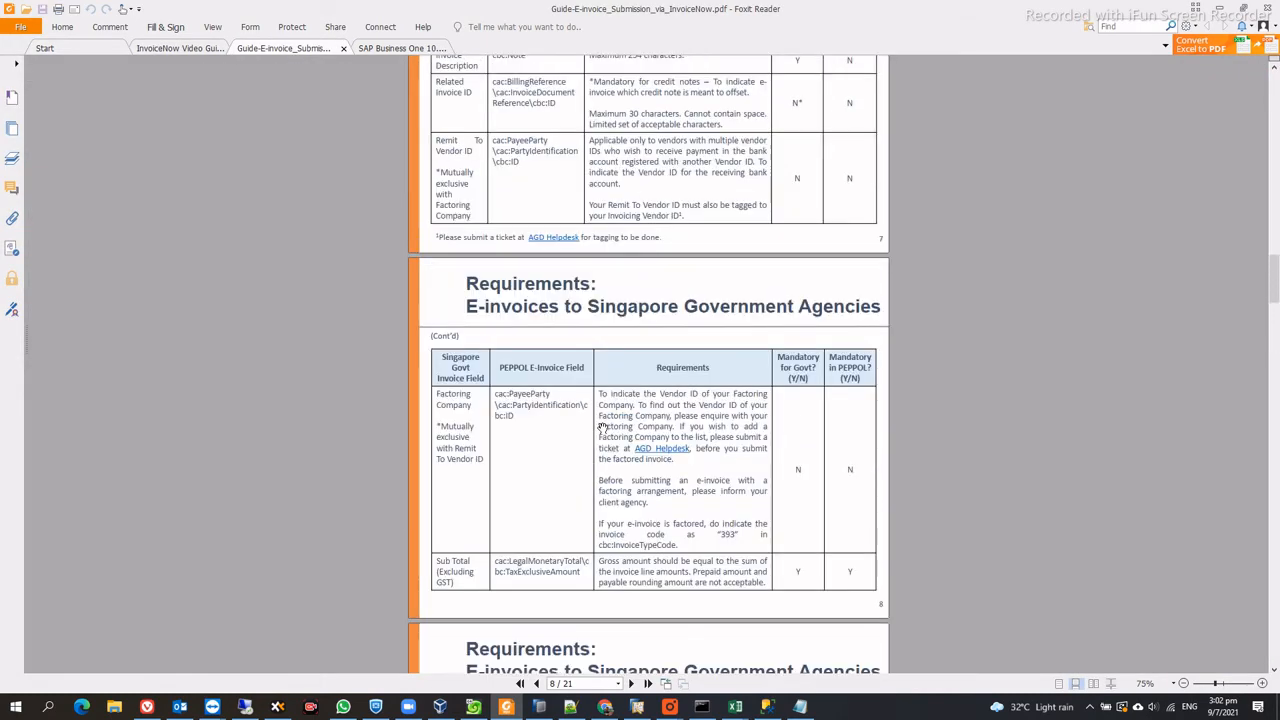
scroll(601, 427, up, 20)
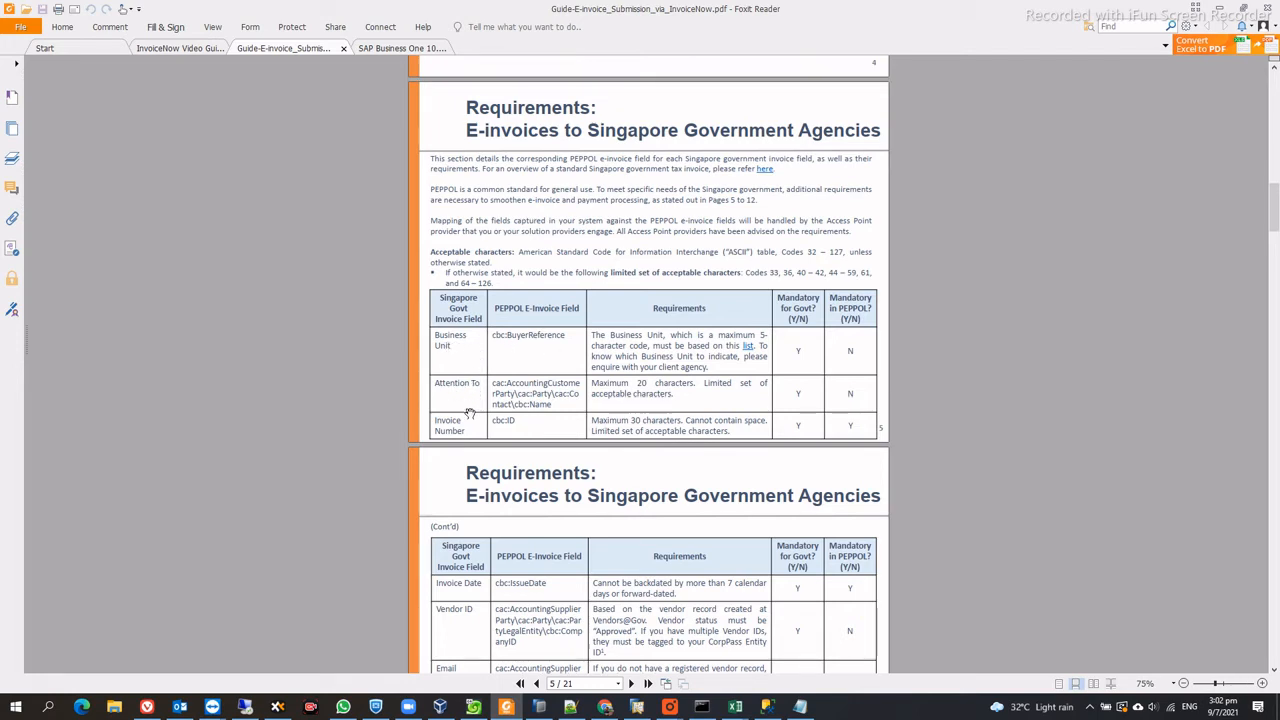
scroll(486, 430, down, 3)
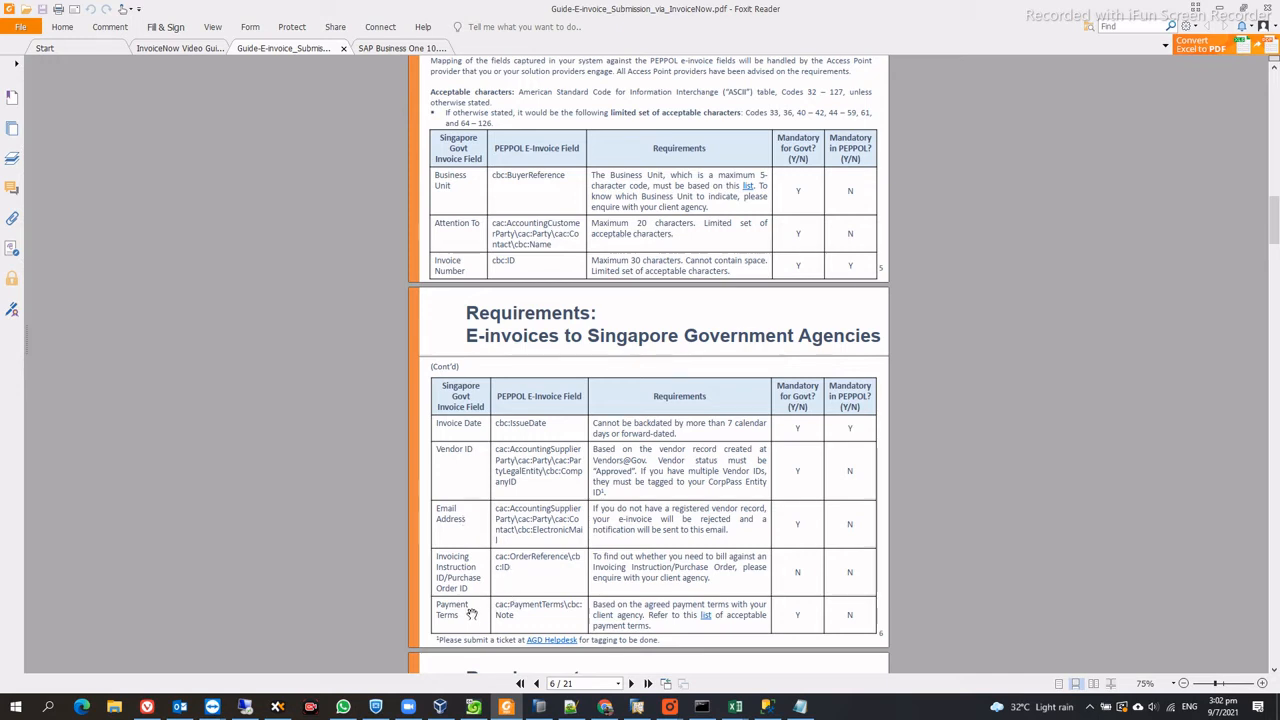
scroll(471, 614, down, 5)
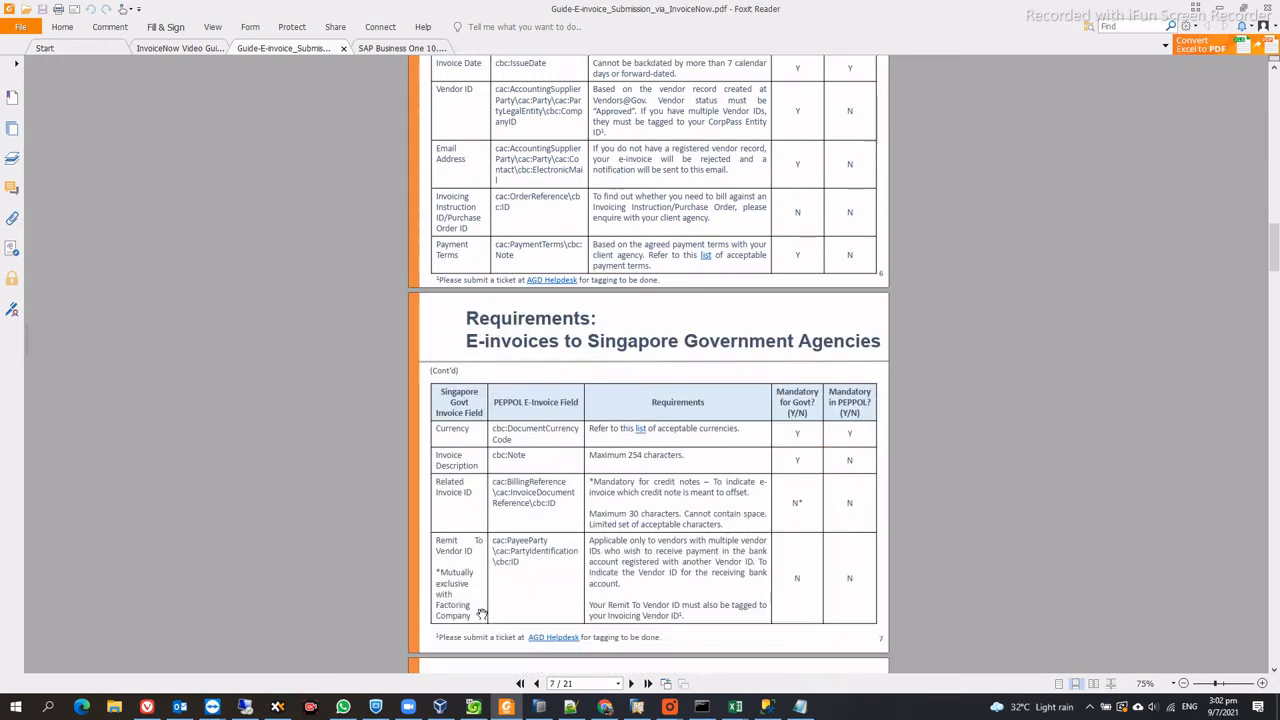
scroll(481, 614, down, 1)
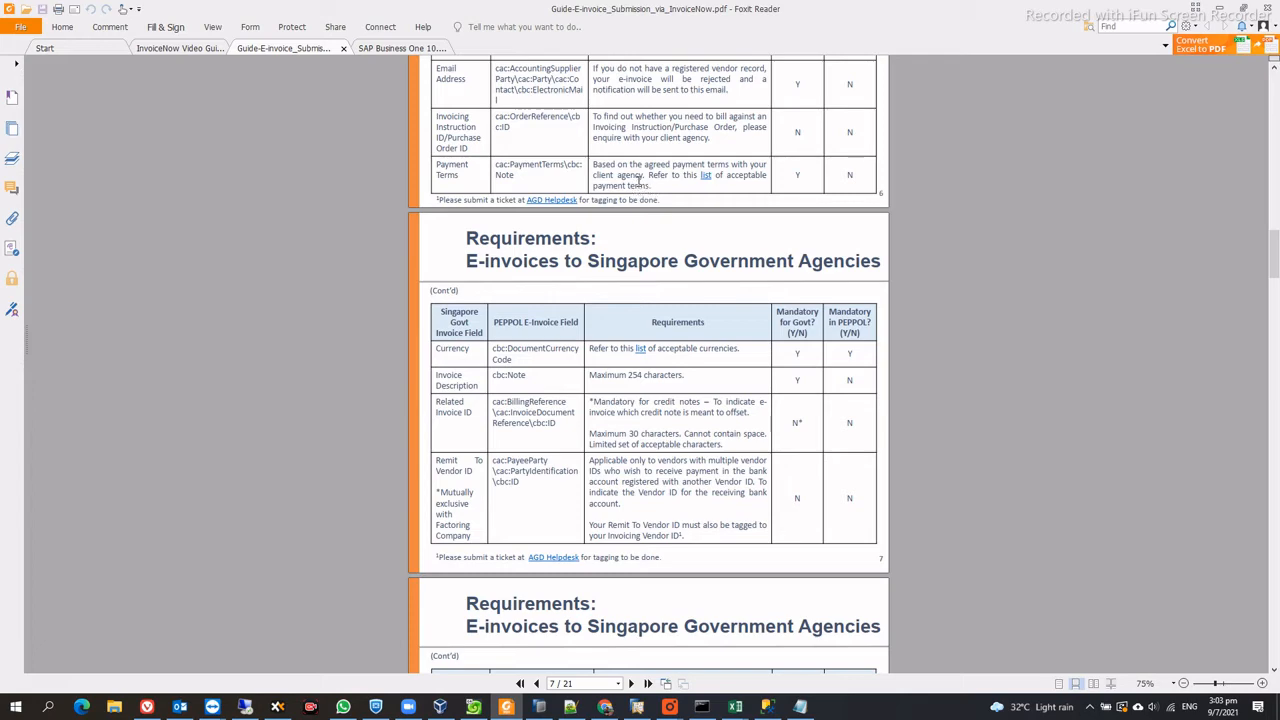
Switch back to SAP Business One and decline sending the invoice to the Peppol network.
click(642, 706)
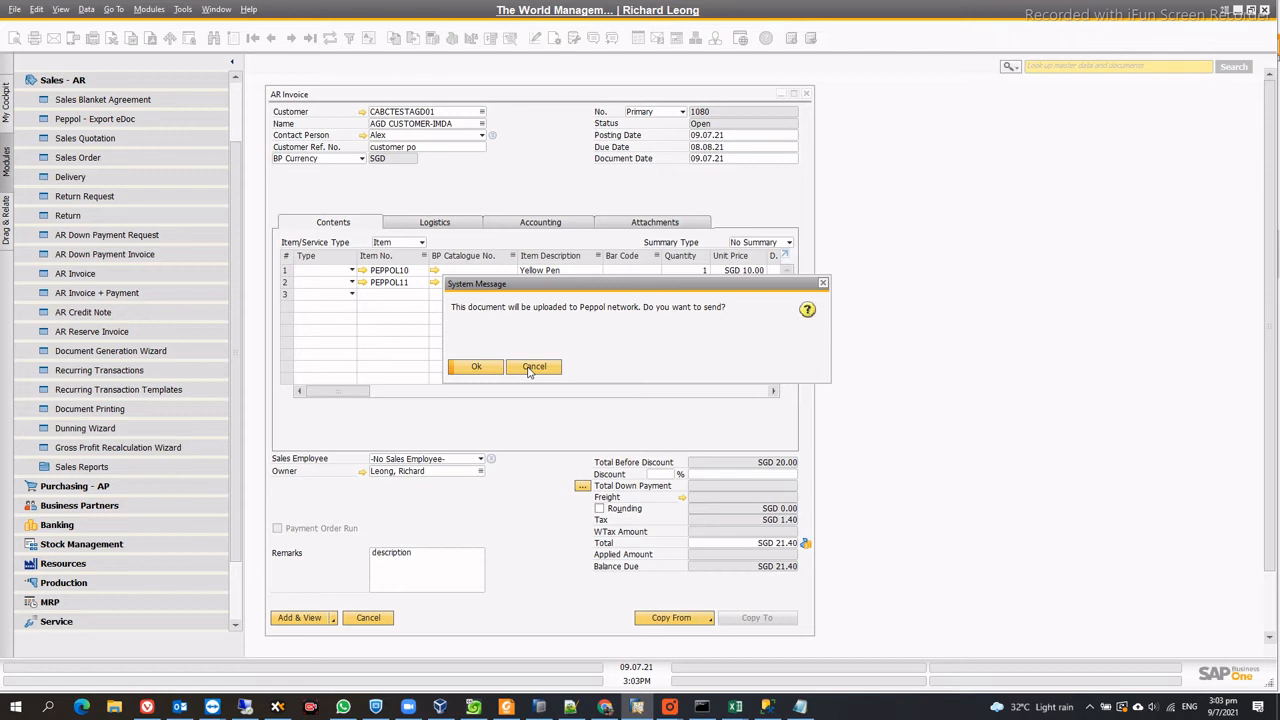
click(530, 368)
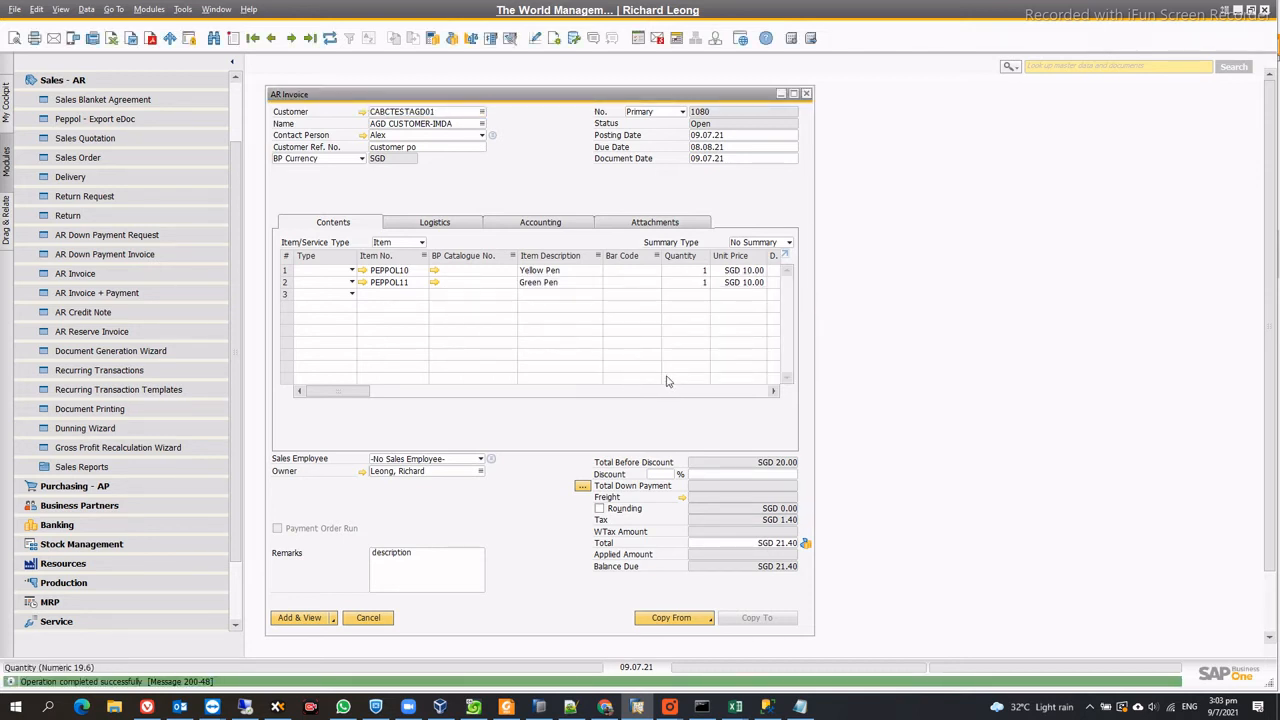
Export the AR invoice's Peppol document as an XML file to the Documents folder.
right_click(530, 178)
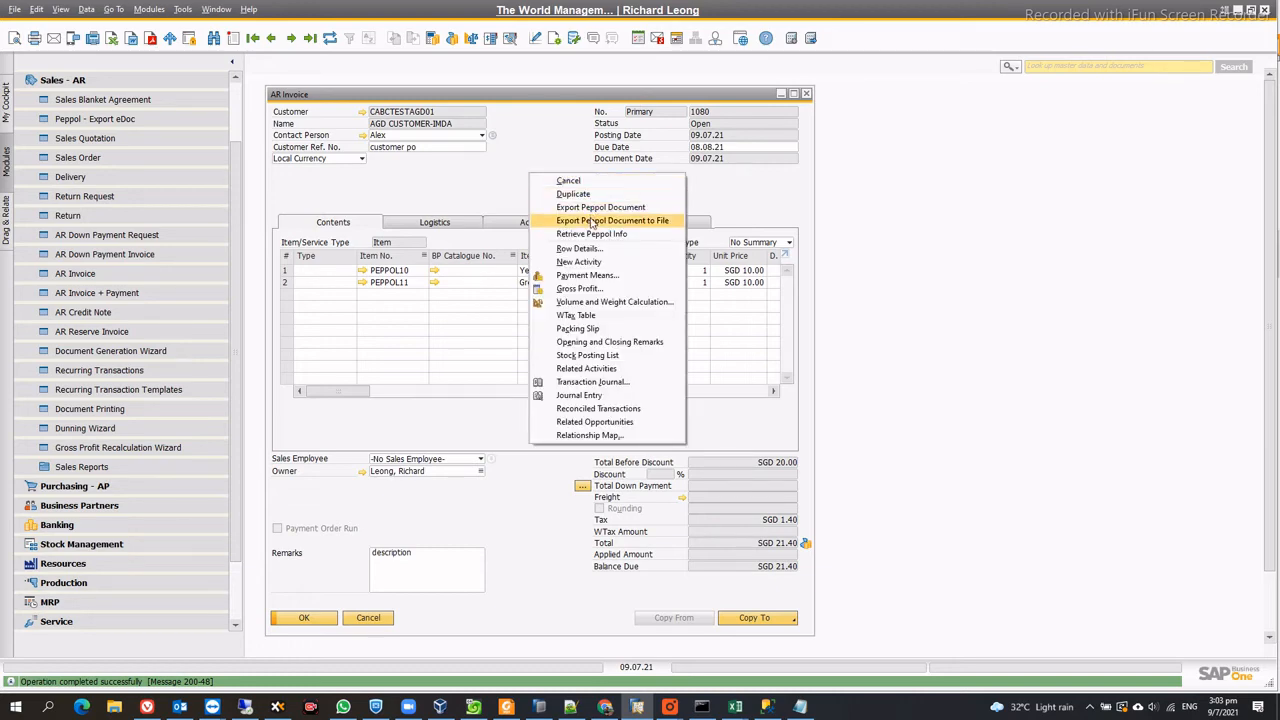
click(592, 222)
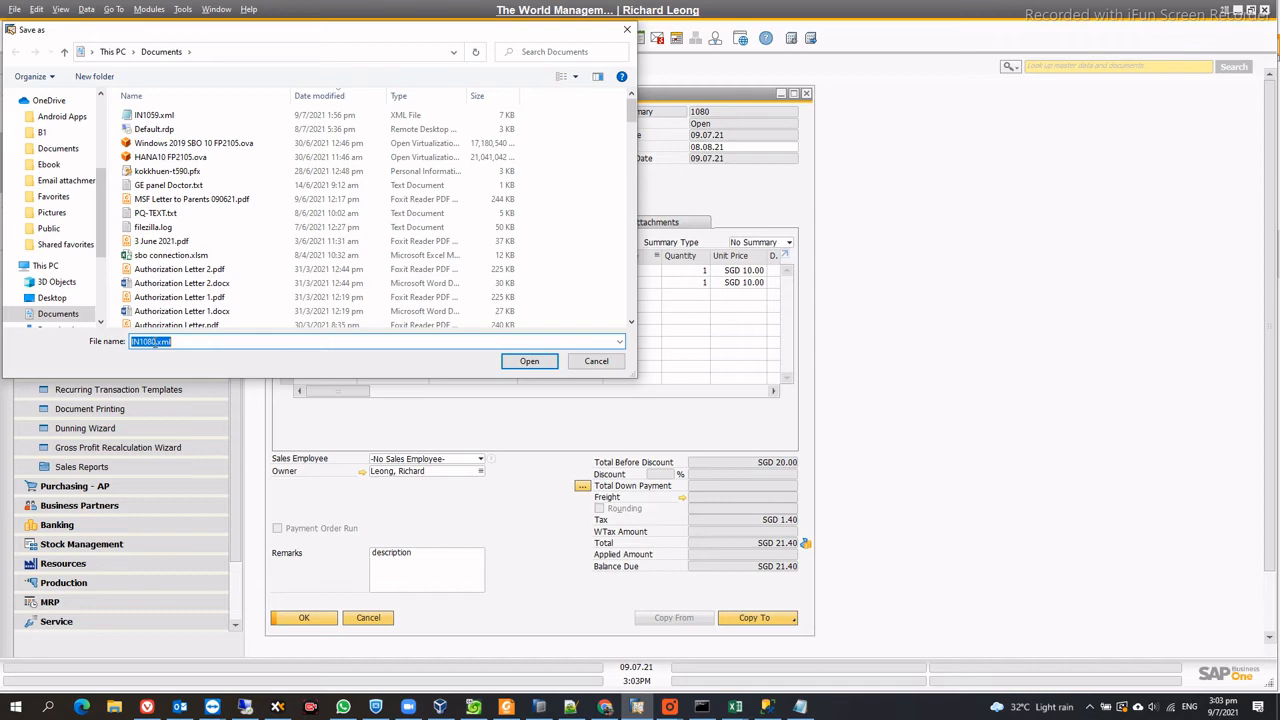
click(137, 341)
key(Return)
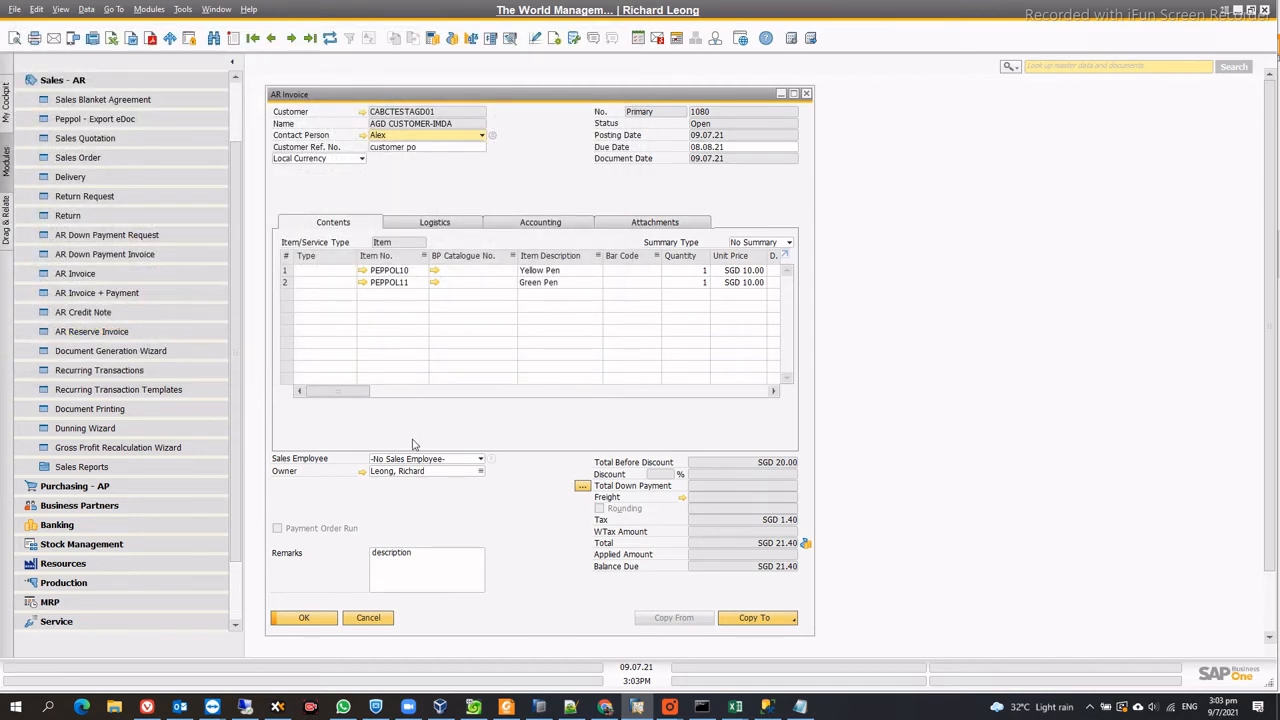
Switch to Notepad and examine the header fields of IN1059.xml, including the buyer reference, document currency code and note.
click(800, 707)
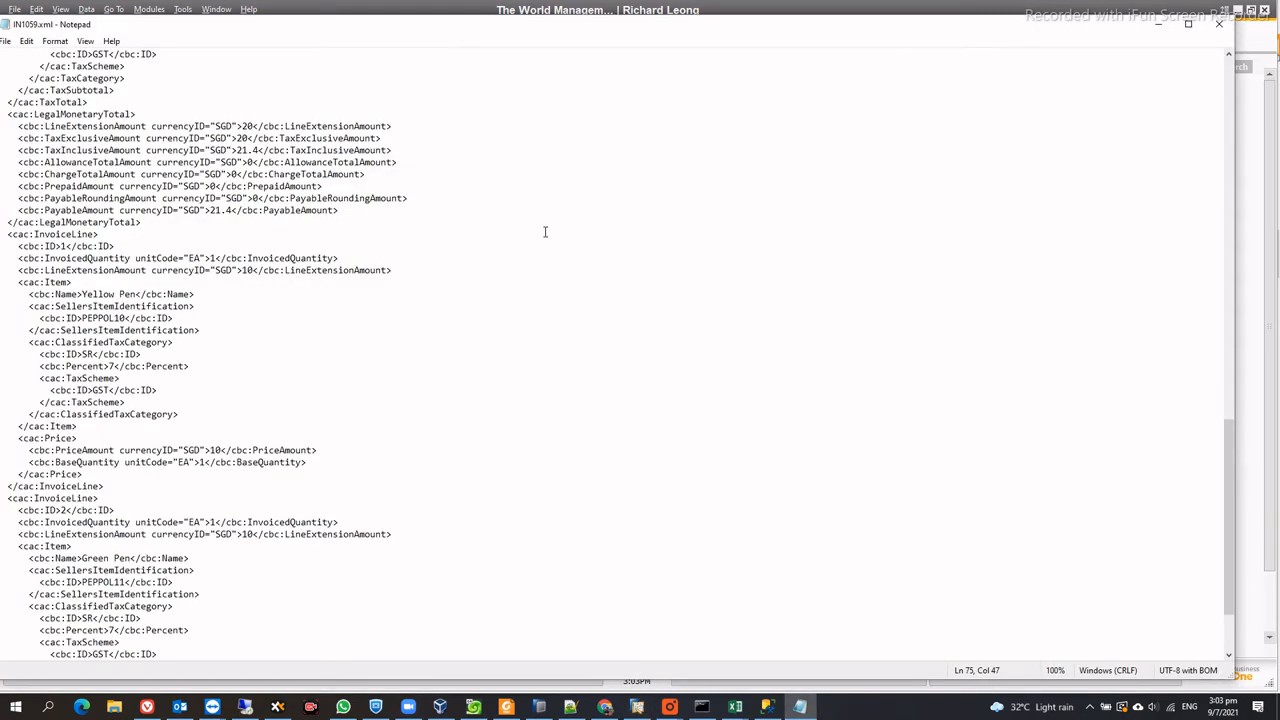
click(294, 211)
scroll(294, 211, up, 17)
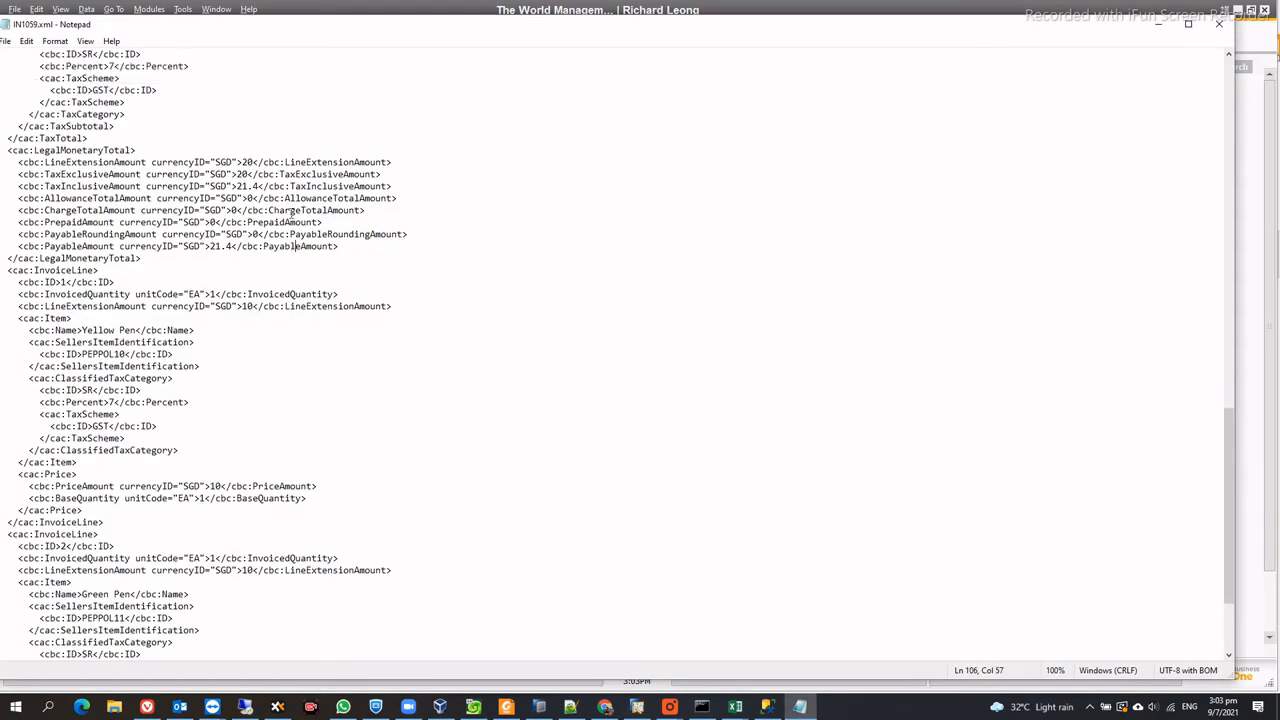
scroll(291, 215, up, 12)
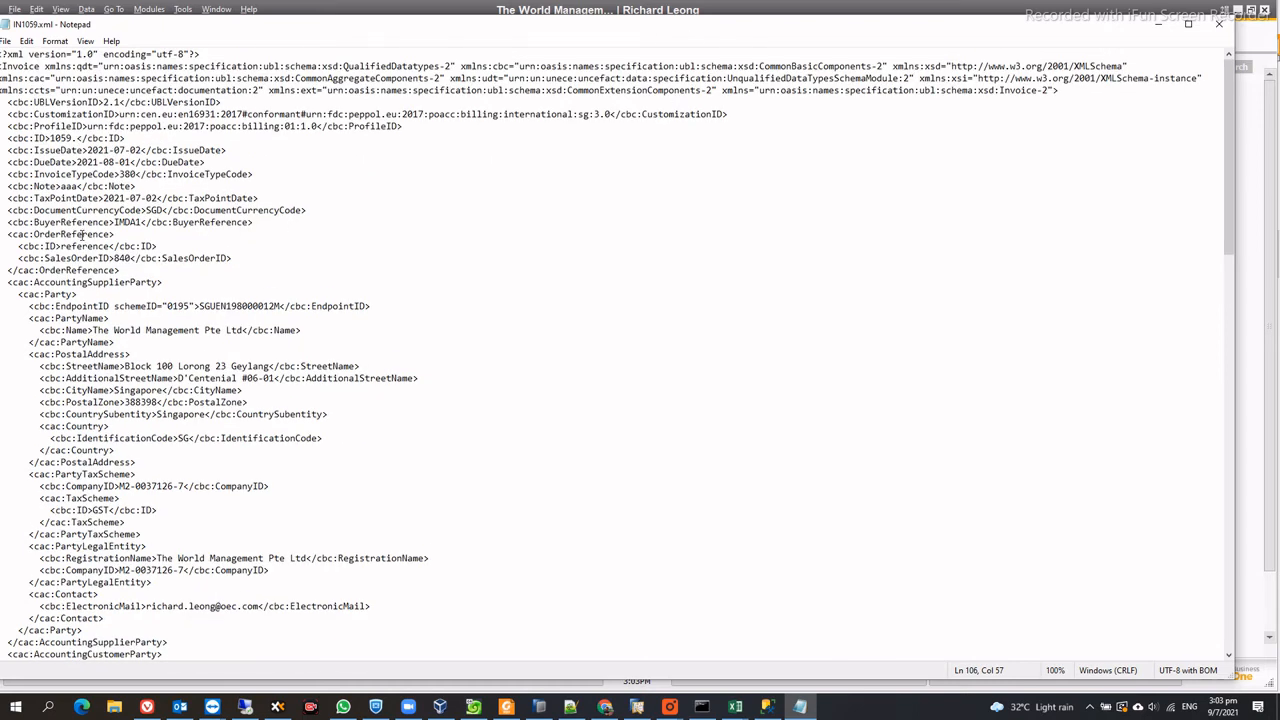
double_click(126, 222)
double_click(152, 210)
drag(158, 210, 162, 210)
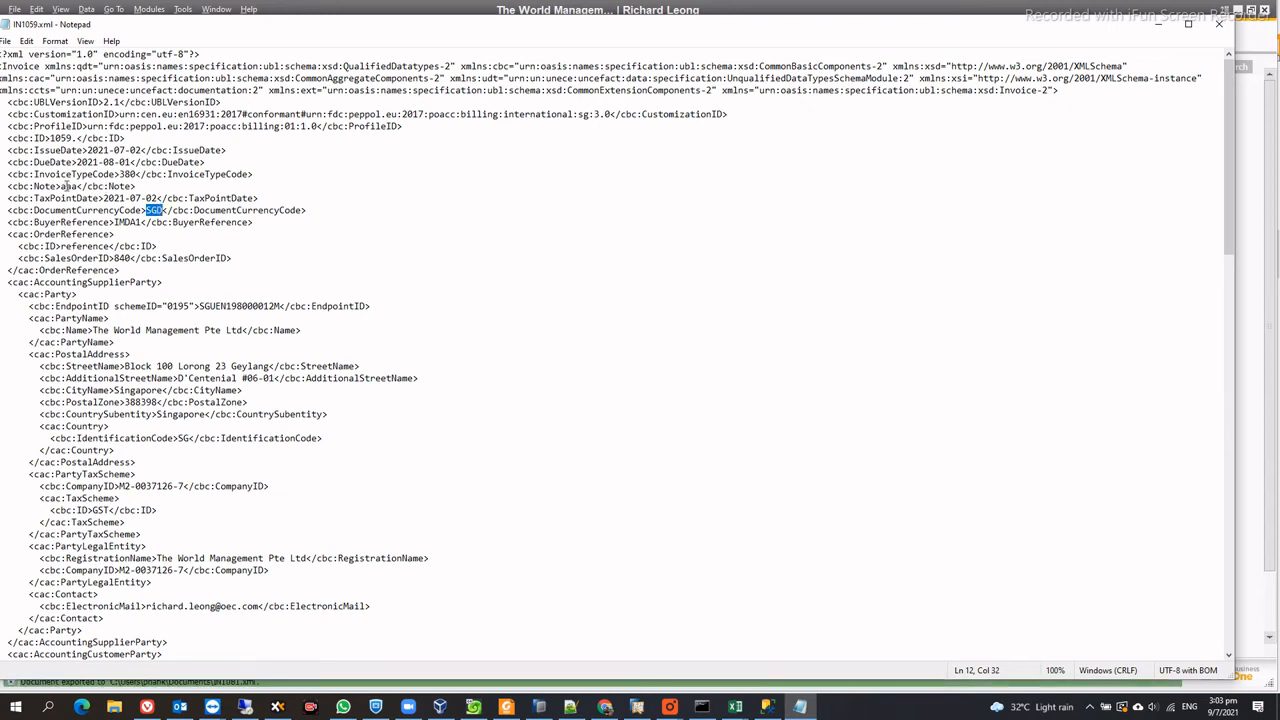
drag(61, 186, 77, 186)
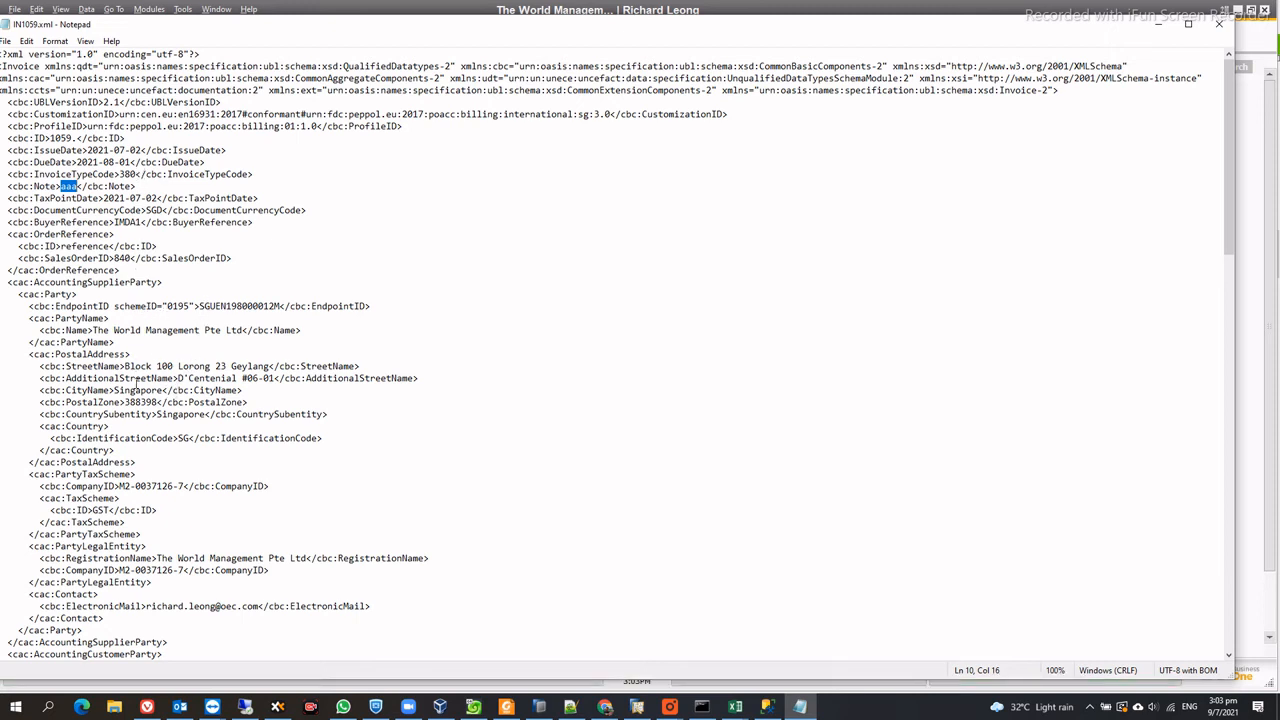
Review the supplier and customer party details and the payment terms note in the XML.
scroll(150, 410, down, 2)
scroll(150, 432, down, 3)
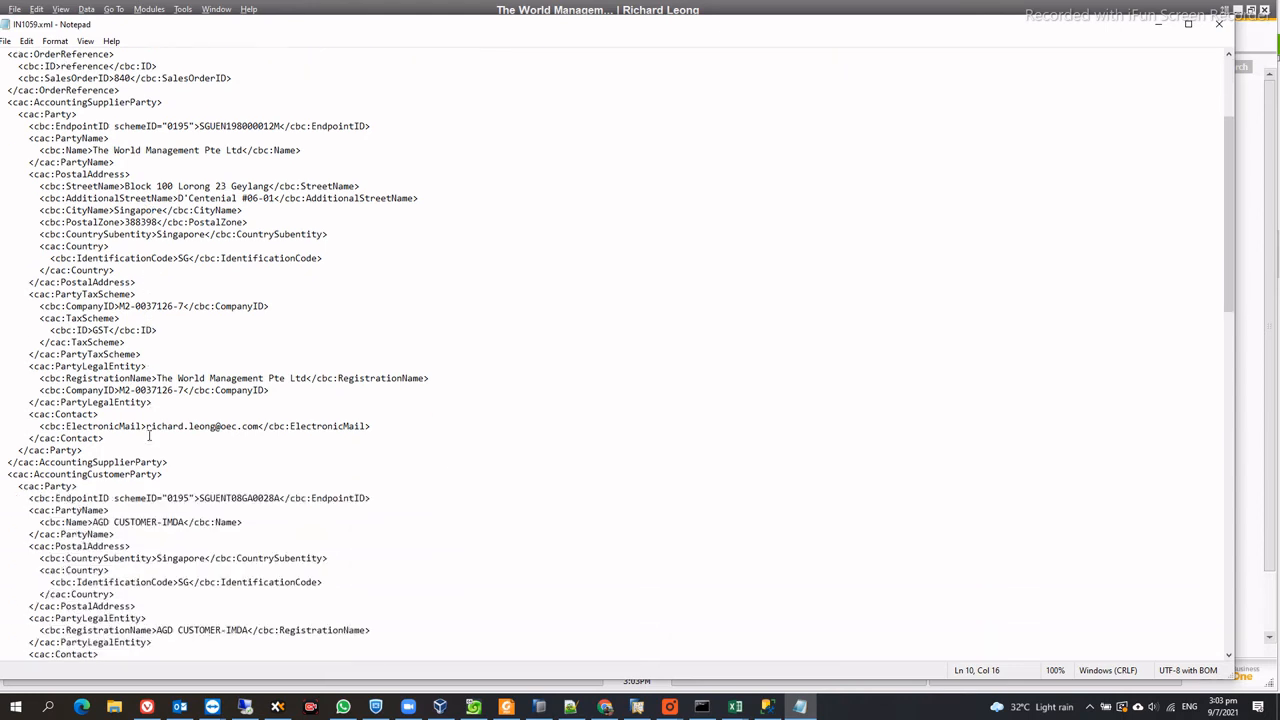
scroll(149, 436, down, 3)
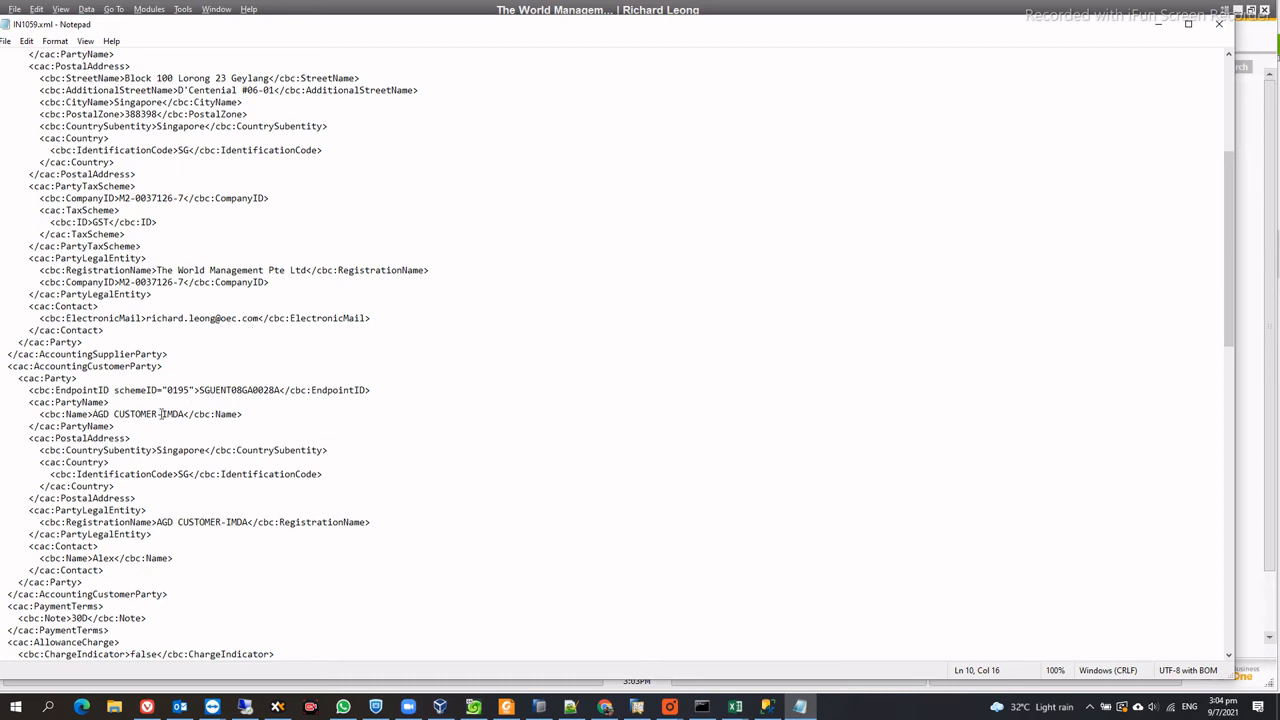
scroll(203, 456, down, 8)
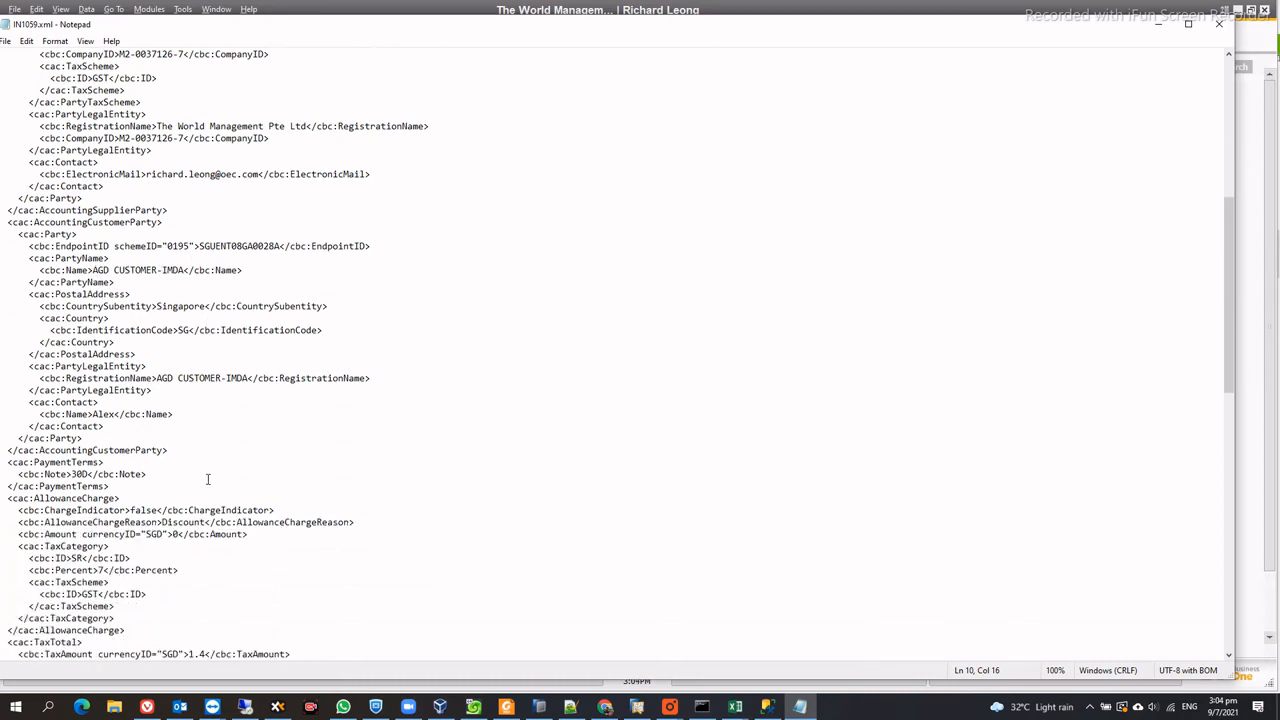
drag(71, 330, 89, 331)
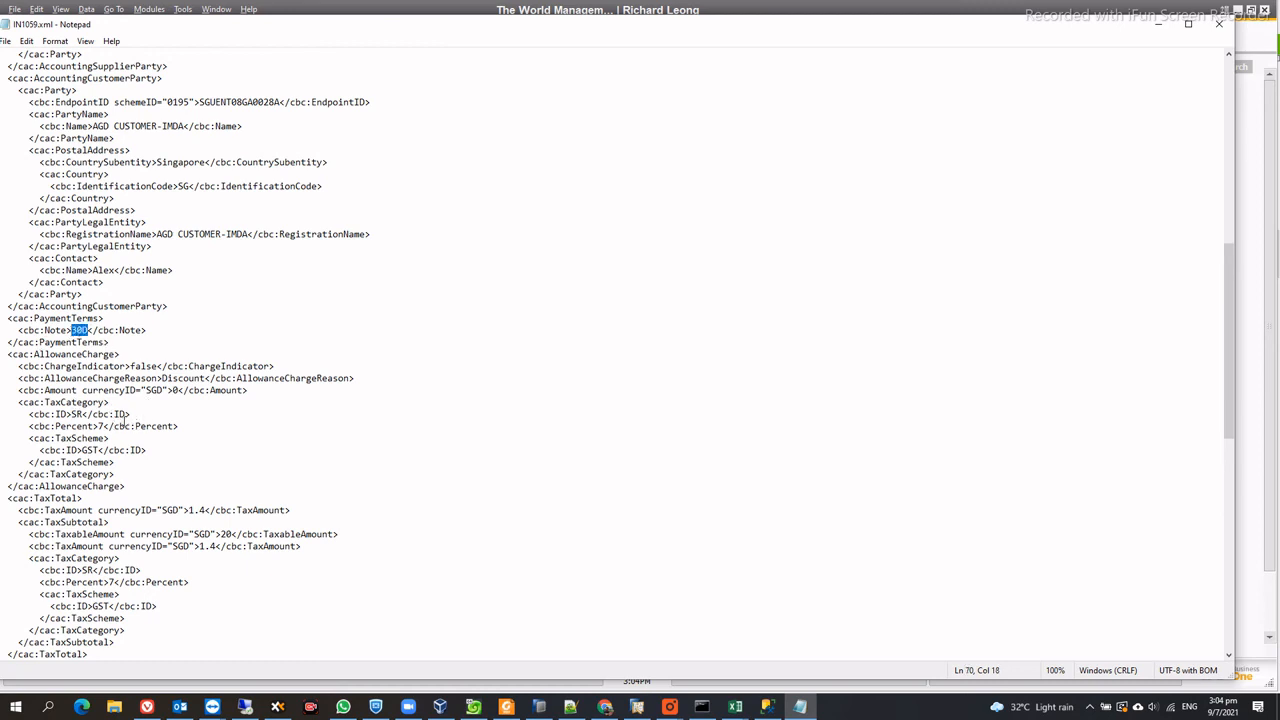
Examine the tax and monetary totals and the first invoice line's ID, item name, quantity, amount and currency in the XML.
scroll(125, 420, down, 7)
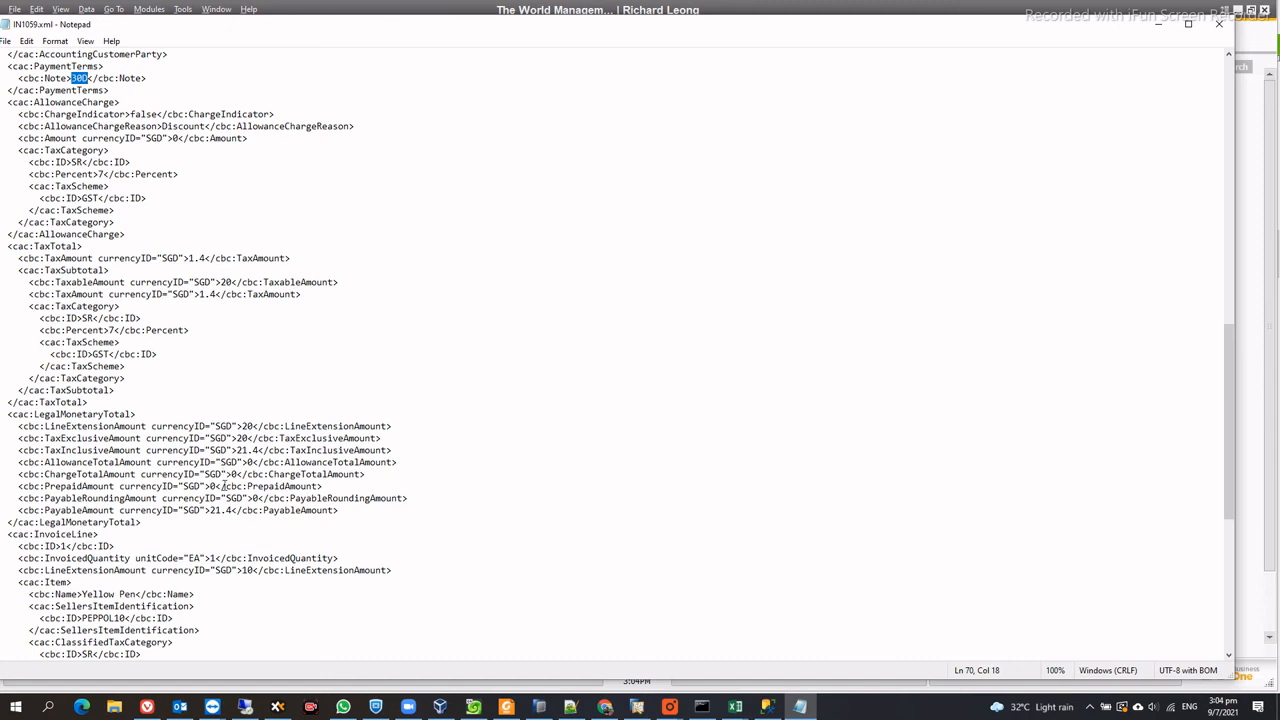
scroll(190, 502, down, 2)
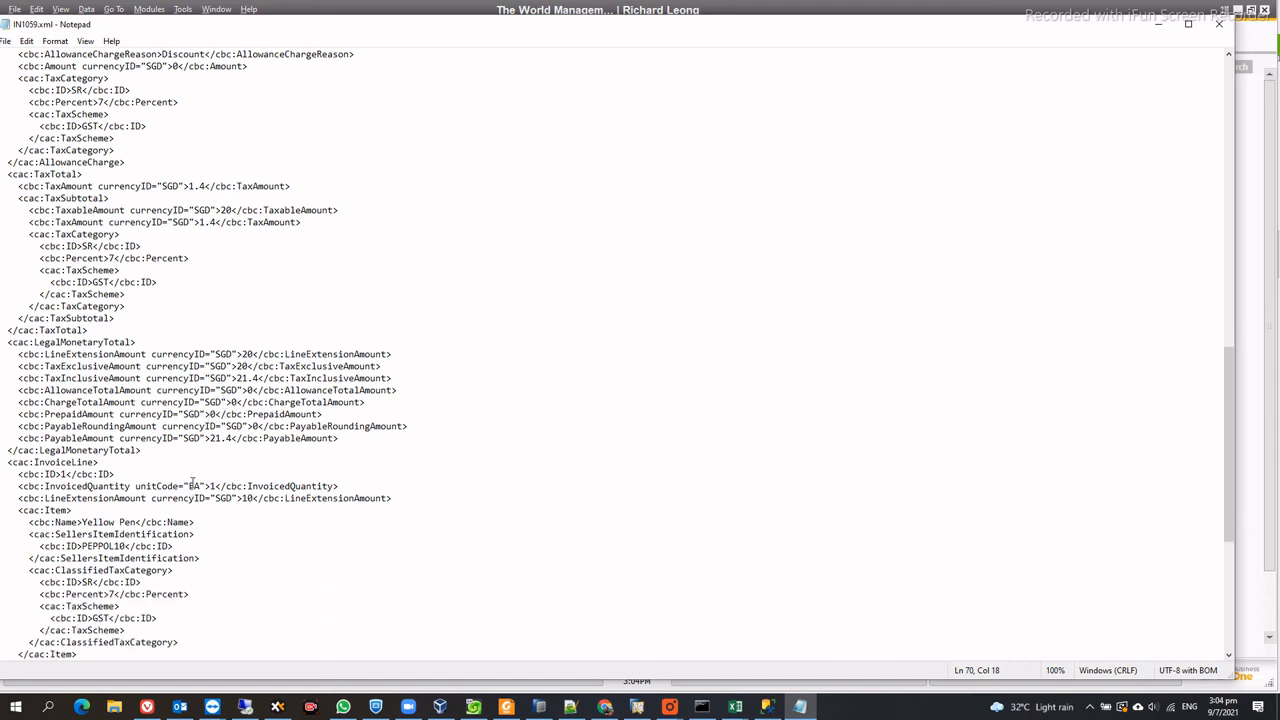
double_click(63, 475)
drag(83, 522, 116, 522)
scroll(150, 556, down, 1)
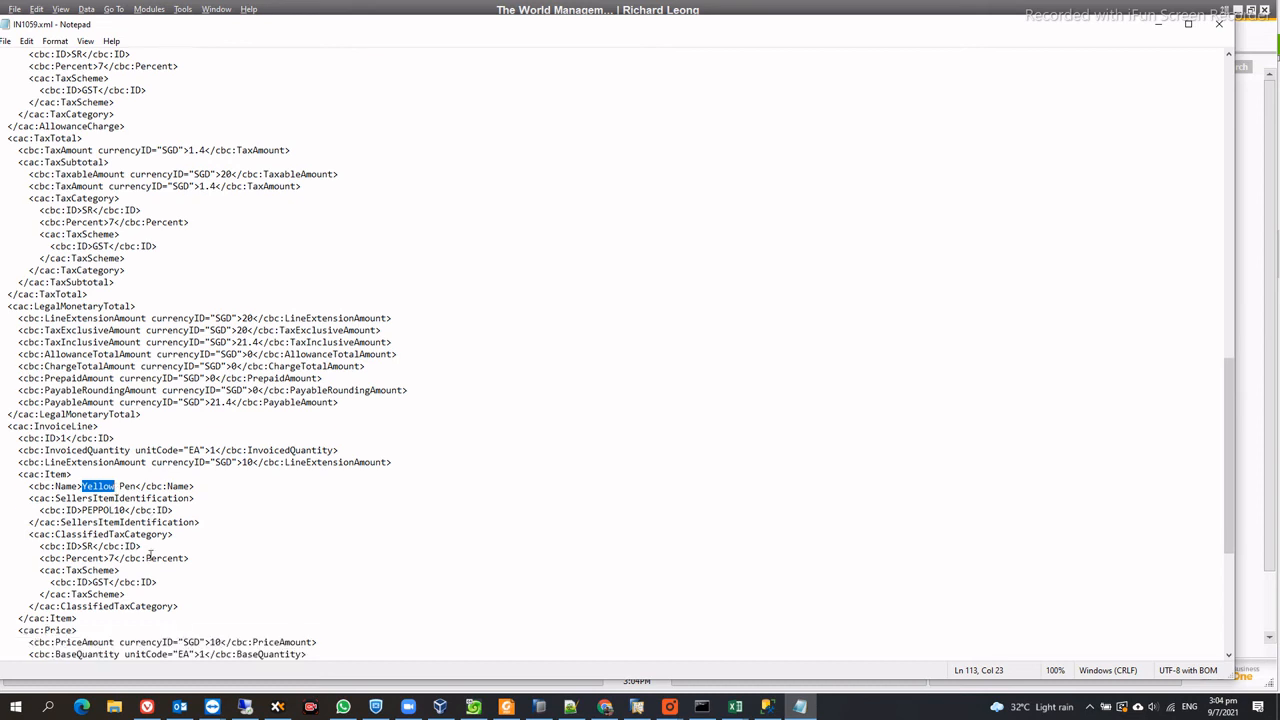
scroll(150, 556, down, 2)
click(209, 378)
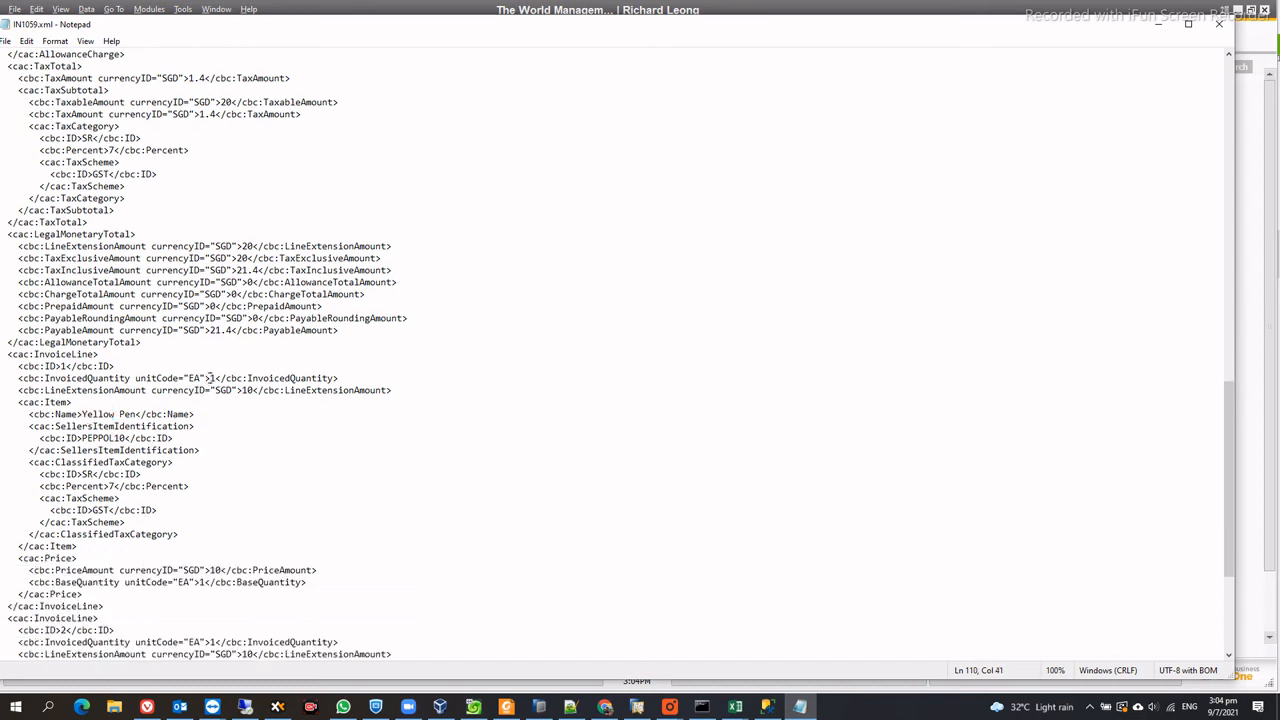
drag(243, 390, 255, 393)
scroll(215, 525, down, 3)
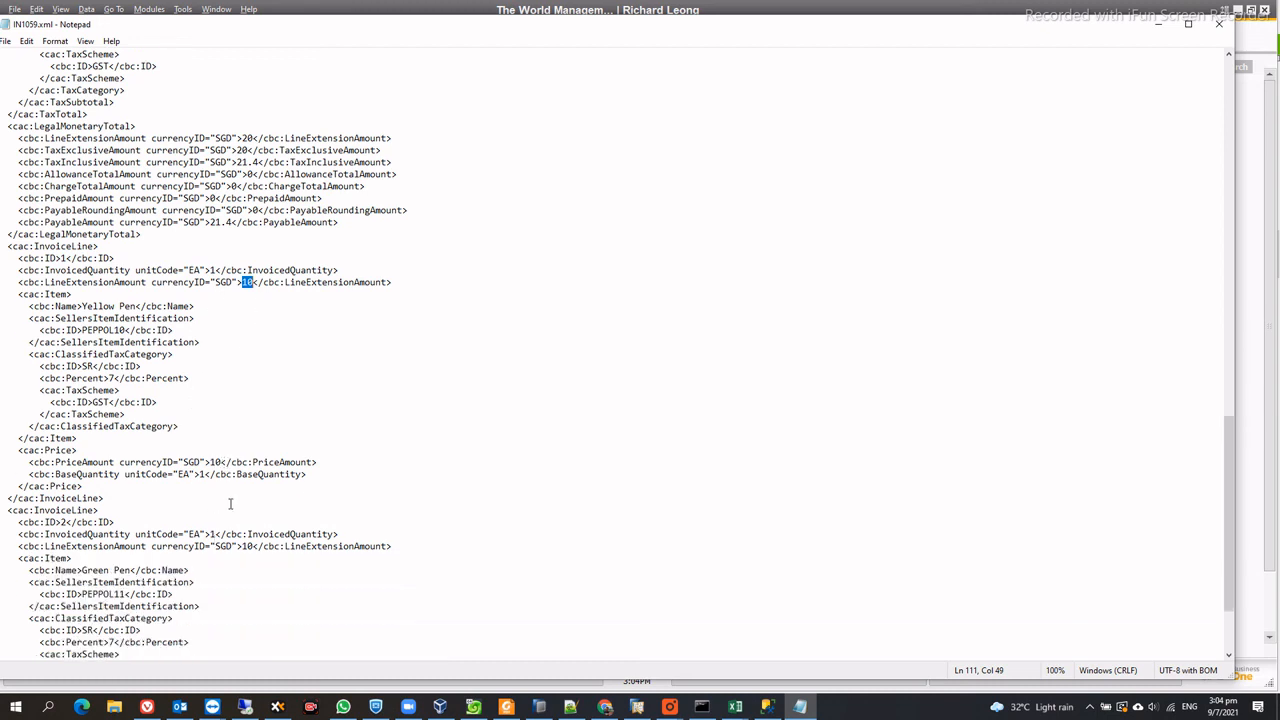
drag(216, 282, 228, 282)
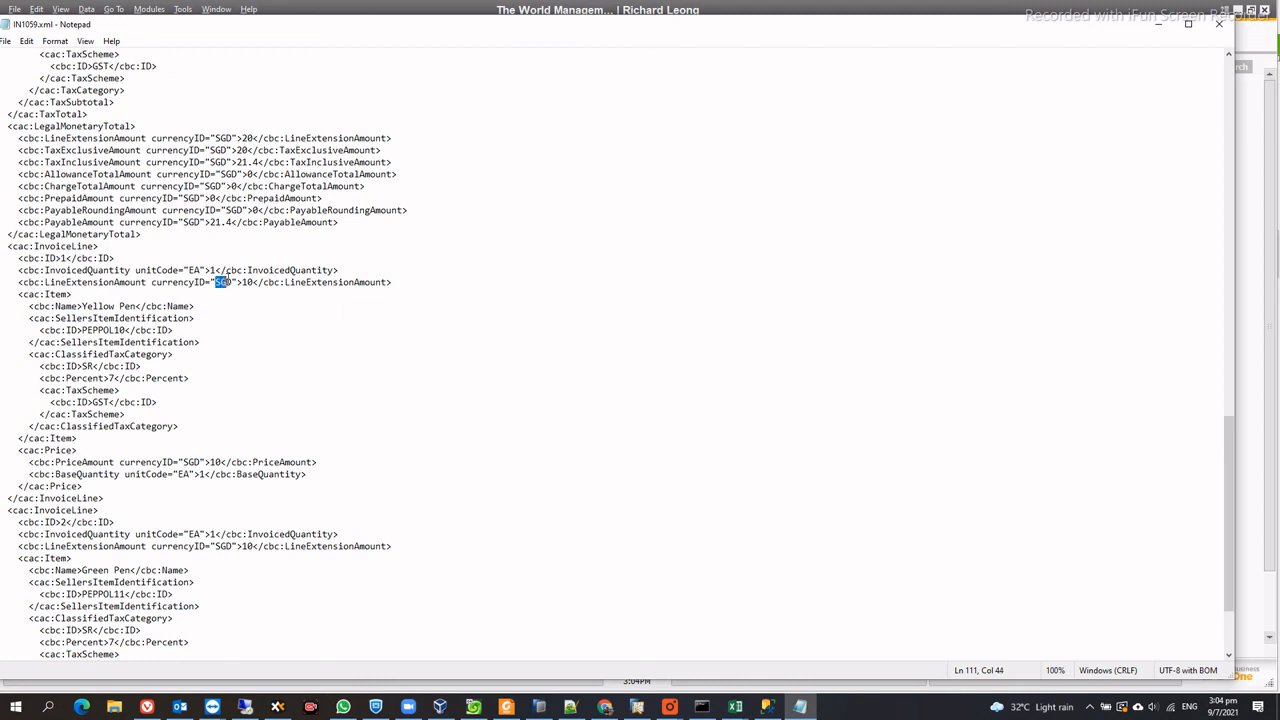